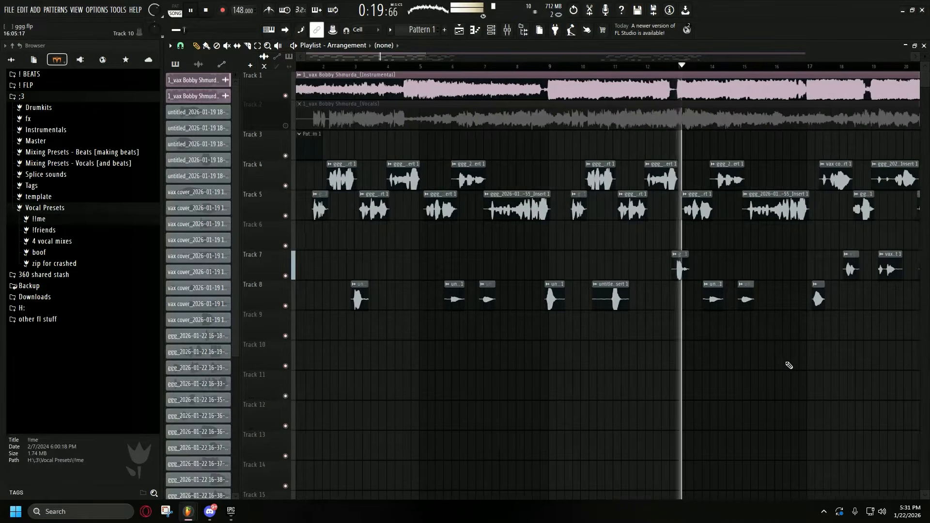
# Listen to the instrumental and vocals together up to about bar 19, and stop playback.
pyautogui.scroll(3, 575, 295)
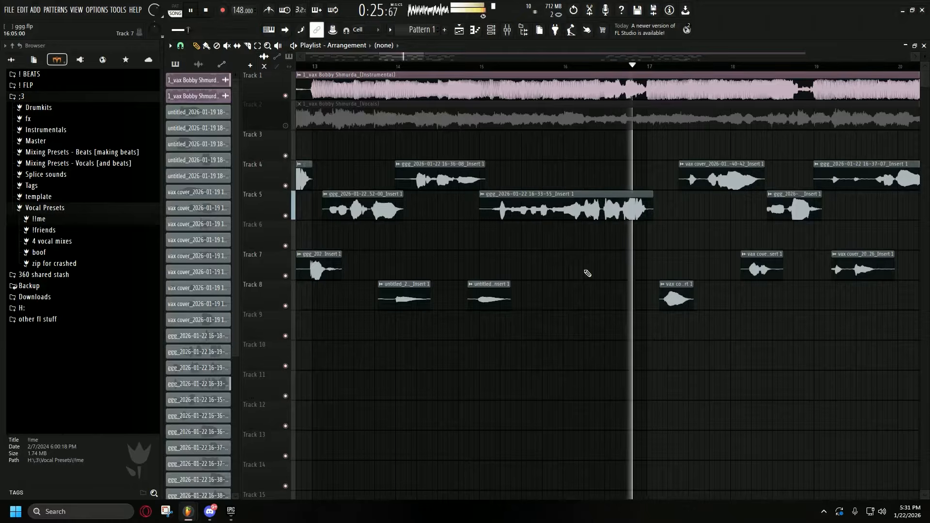
pyautogui.scroll(-4, 588, 271)
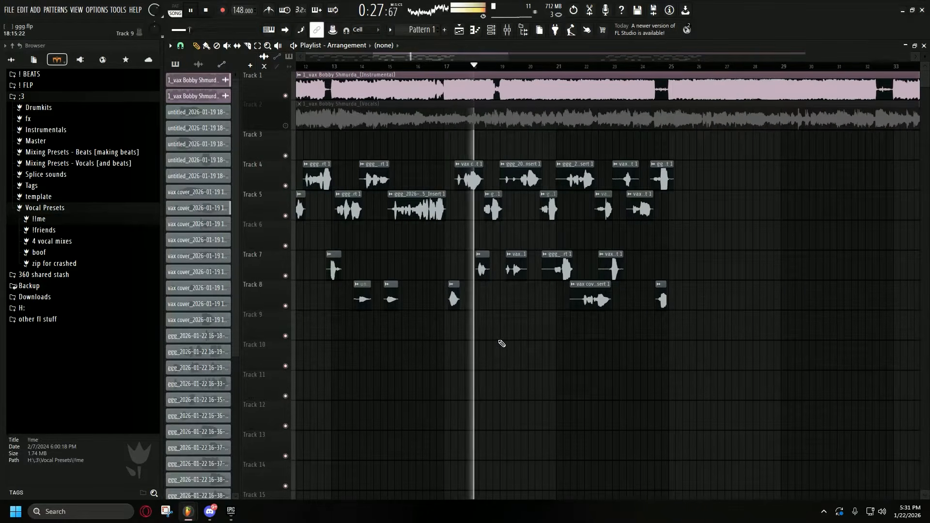
pyautogui.scroll(2, 497, 343)
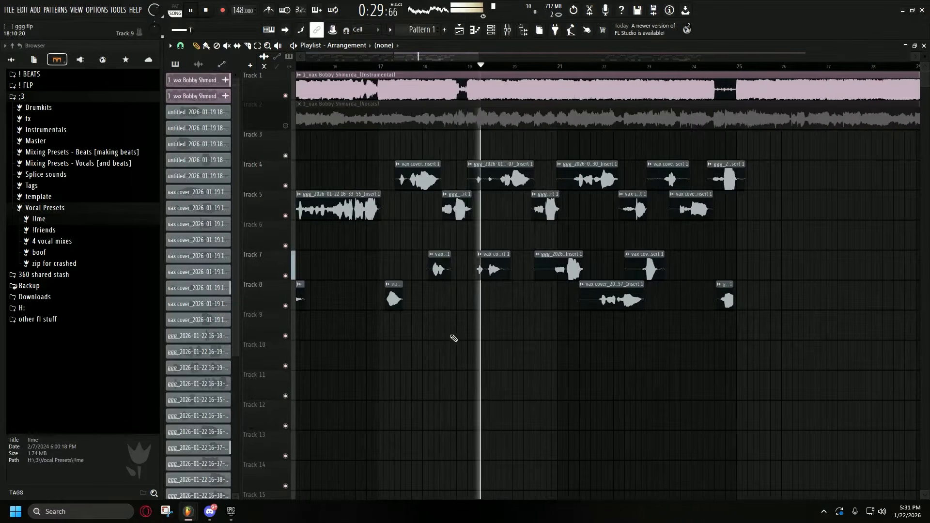
pyautogui.click(206, 10)
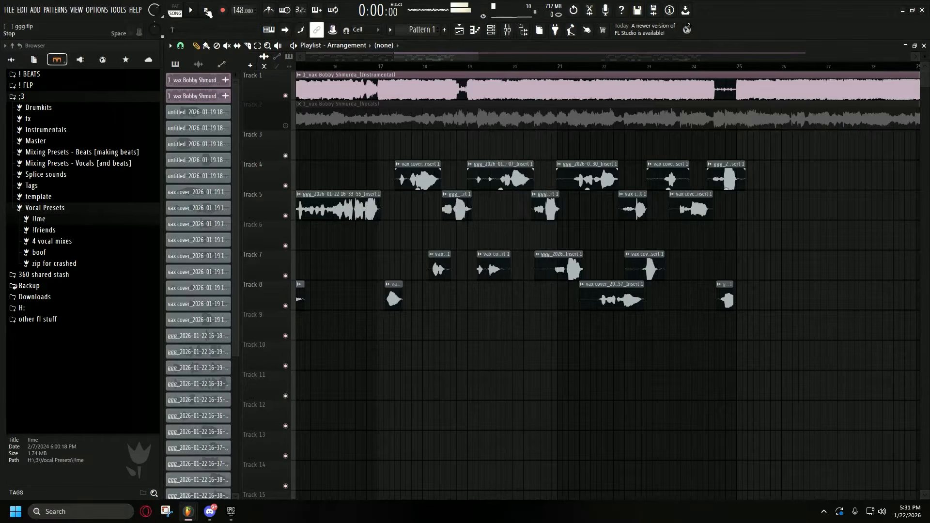
# Mute the instrumental on Track 1 while leaving the recorded vocal tracks active.
pyautogui.scroll(-6, 409, 194)
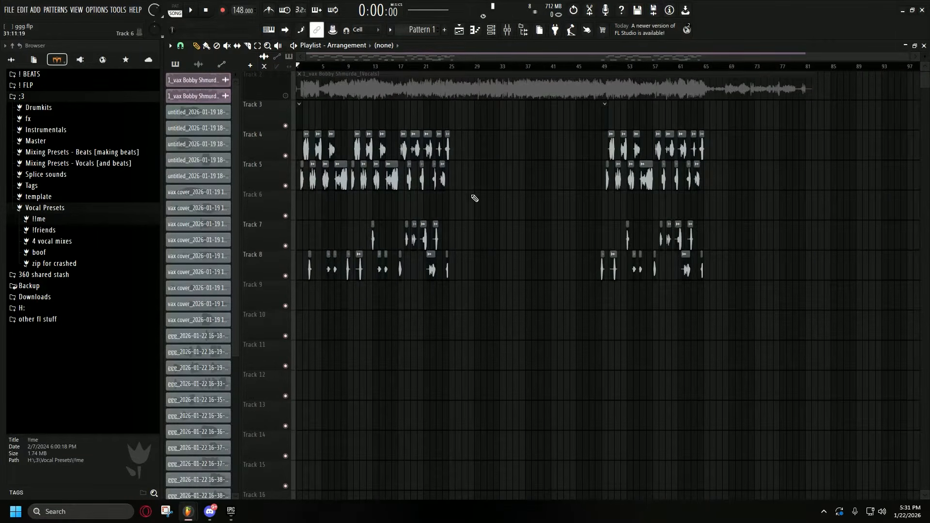
pyautogui.scroll(7, 502, 238)
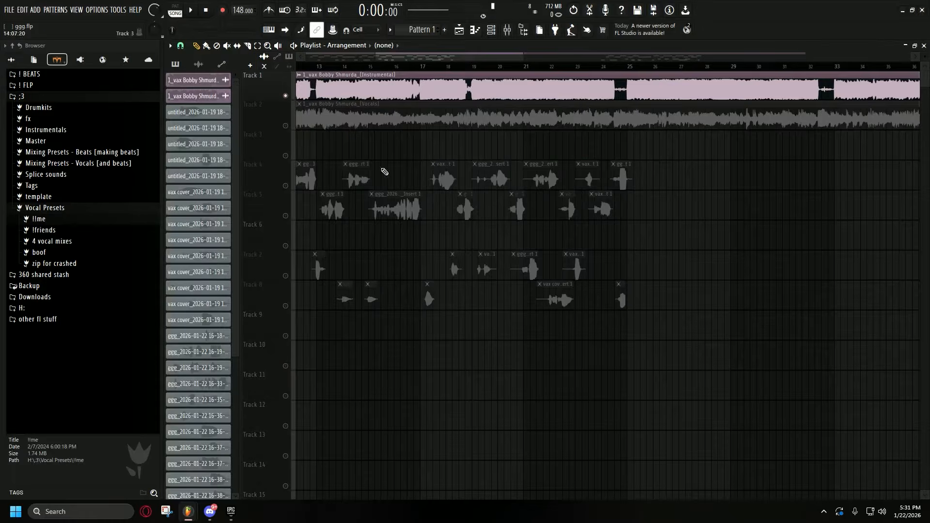
pyautogui.rightClick(285, 96)
pyautogui.rightClick(286, 96)
# Play the vocals without the instrumental from about bar 18 to the end of the clips near bar 25, and stop.
pyautogui.scroll(2, 452, 162)
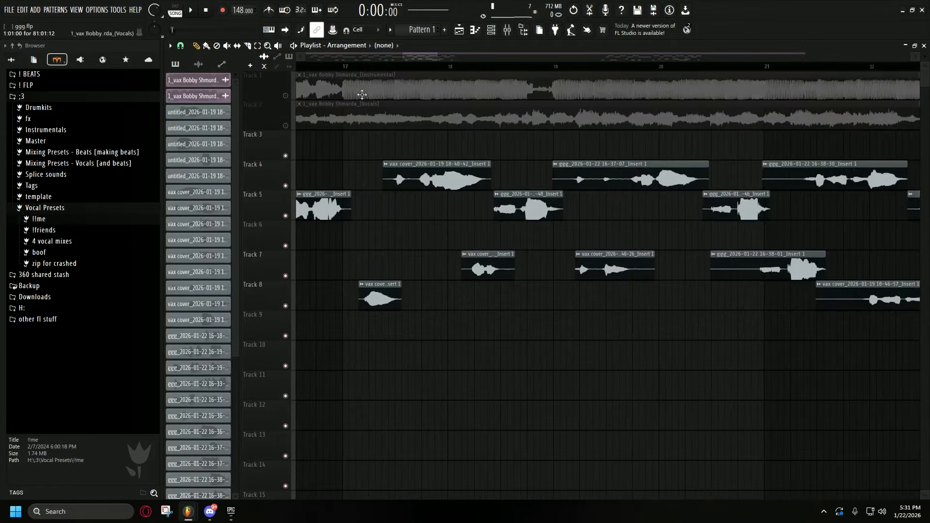
pyautogui.scroll(1, 426, 141)
pyautogui.press('space')
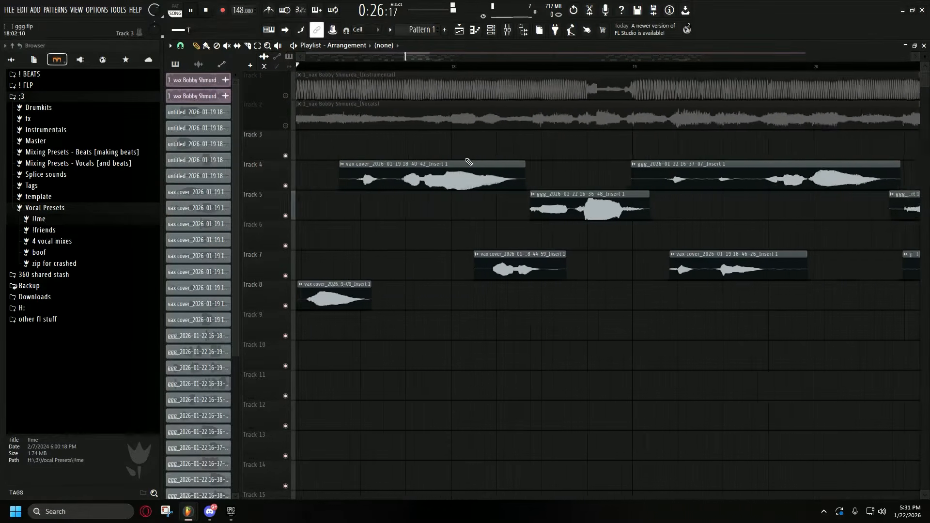
pyautogui.scroll(-1, 487, 160)
pyautogui.scroll(-2, 490, 161)
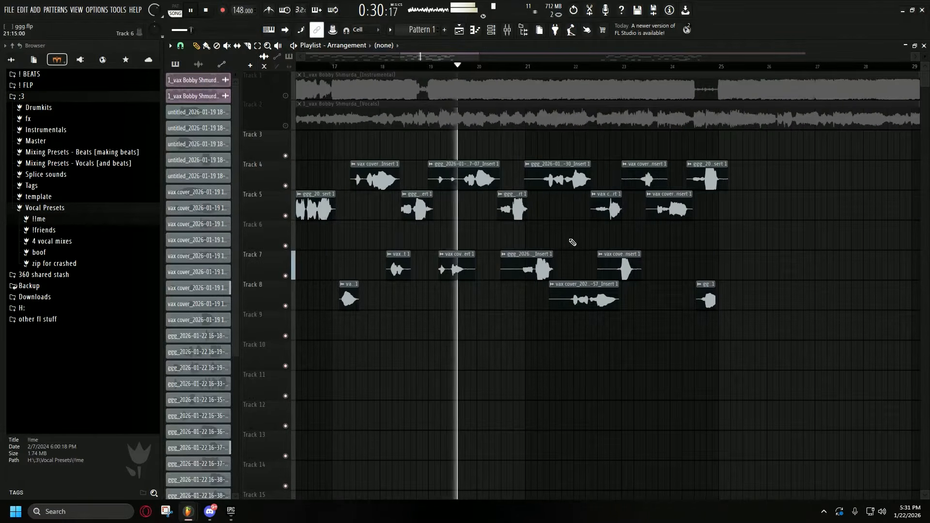
pyautogui.scroll(-5, 548, 237)
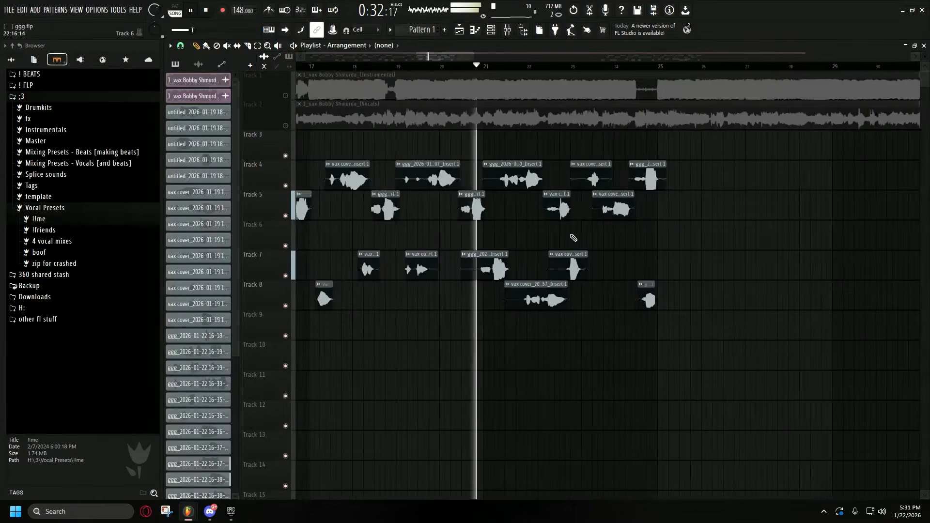
pyautogui.scroll(5, 426, 233)
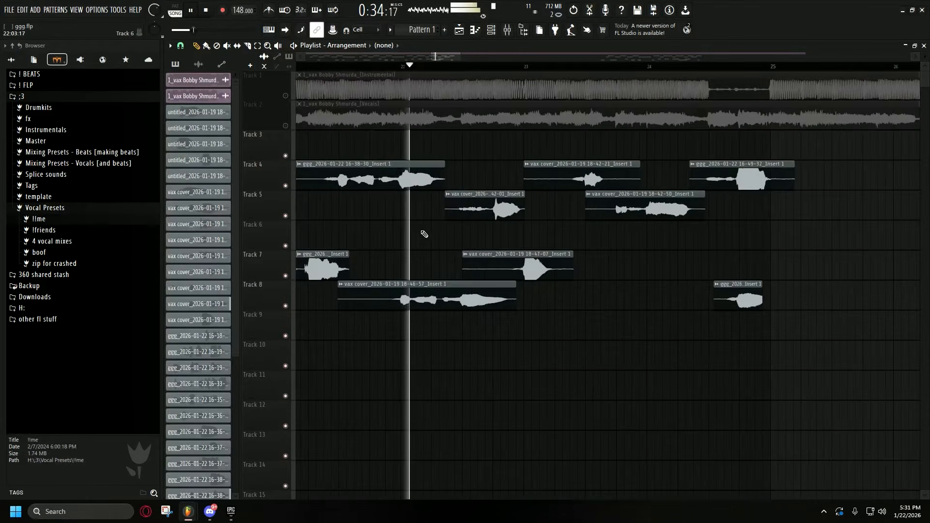
pyautogui.scroll(-3, 480, 245)
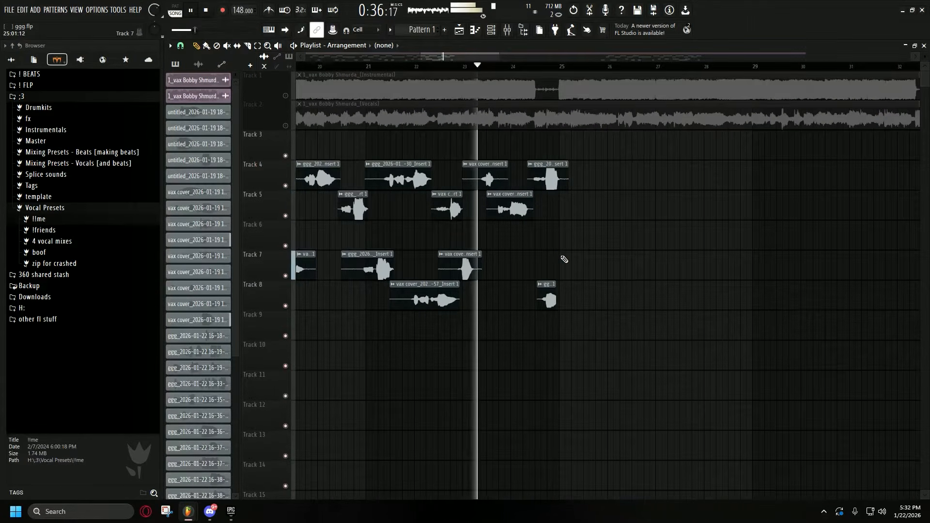
pyautogui.scroll(3, 575, 259)
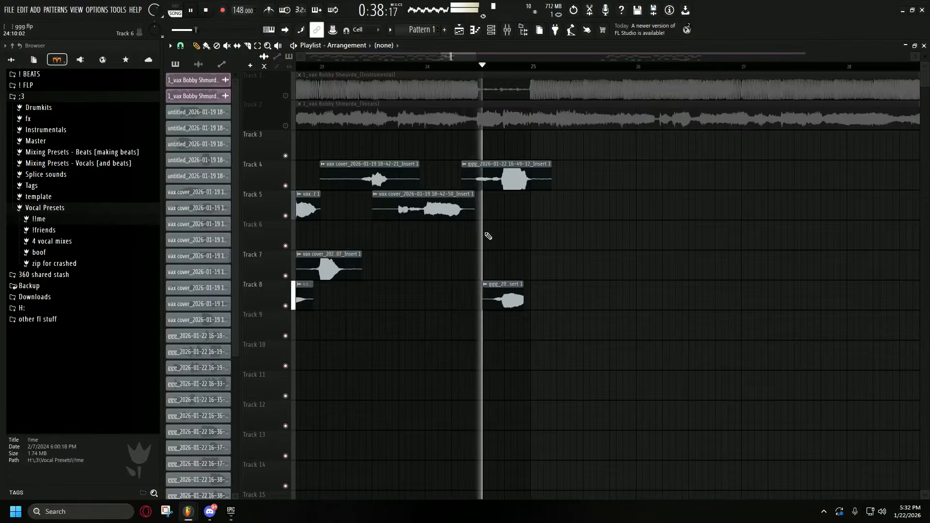
pyautogui.scroll(-6, 489, 236)
pyautogui.press('space')
pyautogui.scroll(3, 533, 212)
pyautogui.scroll(2, 533, 213)
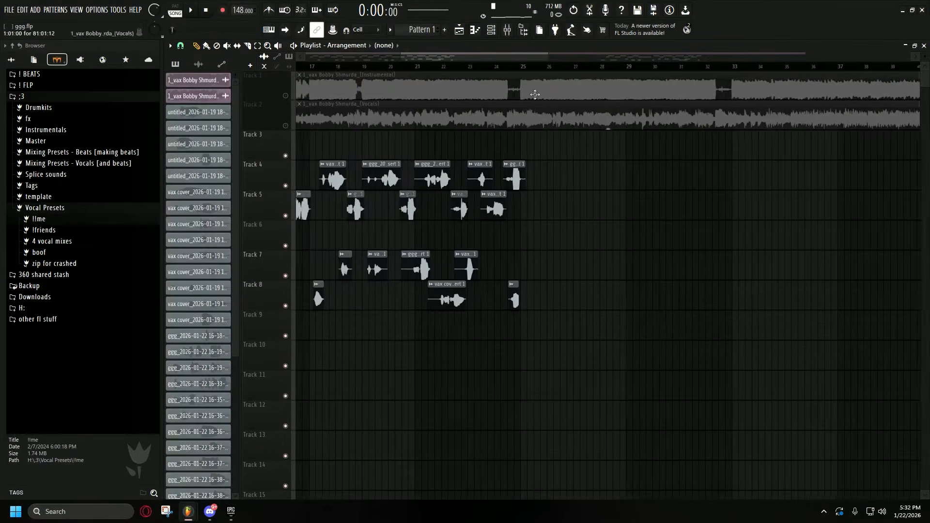
# Open the mixer and examine the pitch correction settings in the main vocal's Waves Tune Real-Time Stereo slot, and close the plugin.
pyautogui.press('F9')
pyautogui.click(805, 204)
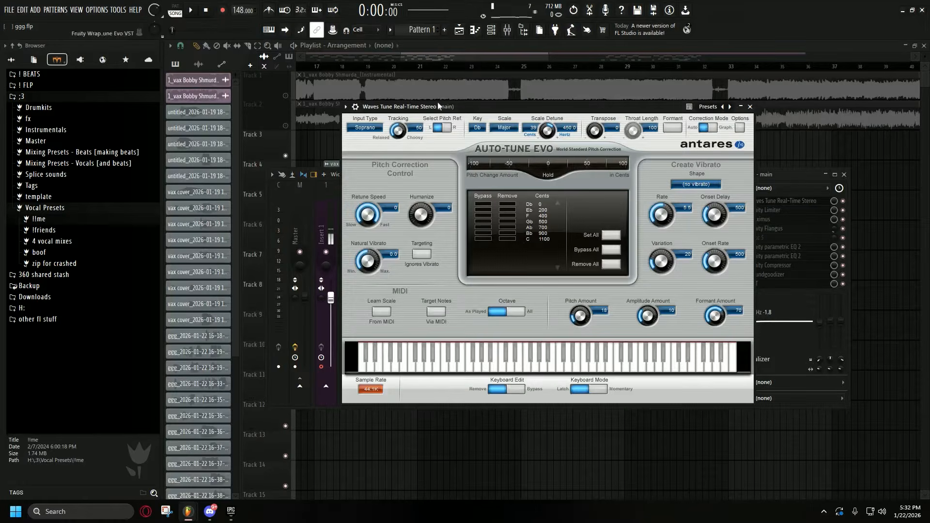
pyautogui.moveTo(513, 107); pyautogui.dragTo(426, 107)
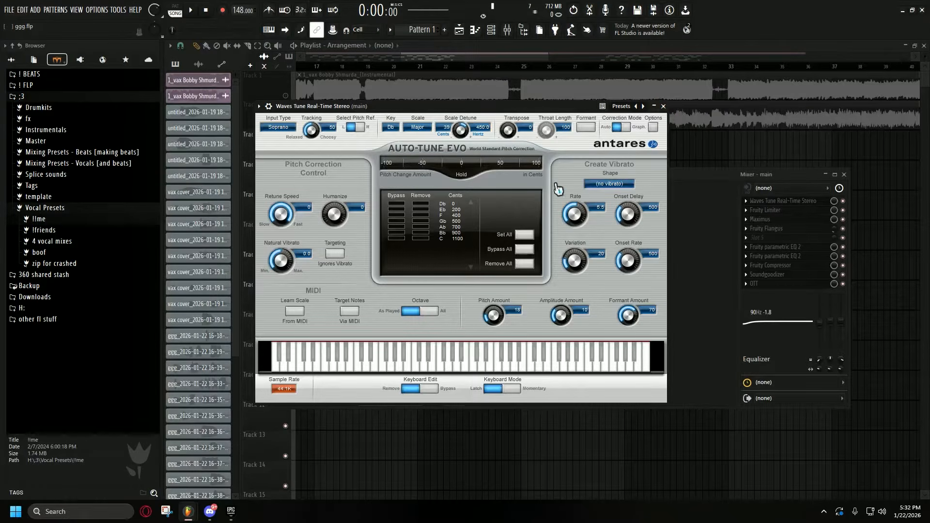
pyautogui.click(663, 107)
# Compare the OTT settings of the main and low vocal mixer tracks, and close the low vocal's OTT.
pyautogui.click(800, 285)
pyautogui.moveTo(405, 108); pyautogui.dragTo(258, 130)
pyautogui.click(390, 228)
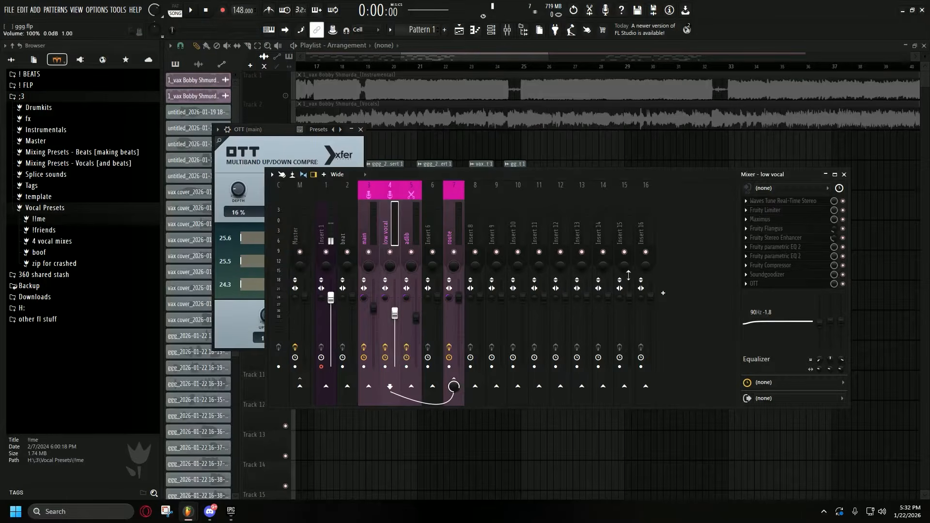
pyautogui.click(789, 286)
pyautogui.click(297, 145)
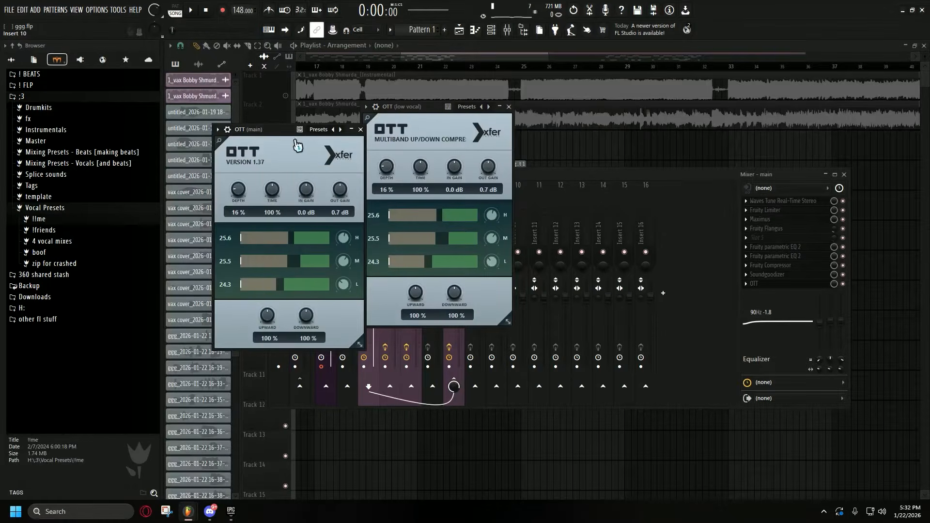
pyautogui.click(510, 107)
# Open the adlib track's OTT beside the main one to compare them, and check the route track's effects.
pyautogui.click(411, 233)
pyautogui.click(789, 266)
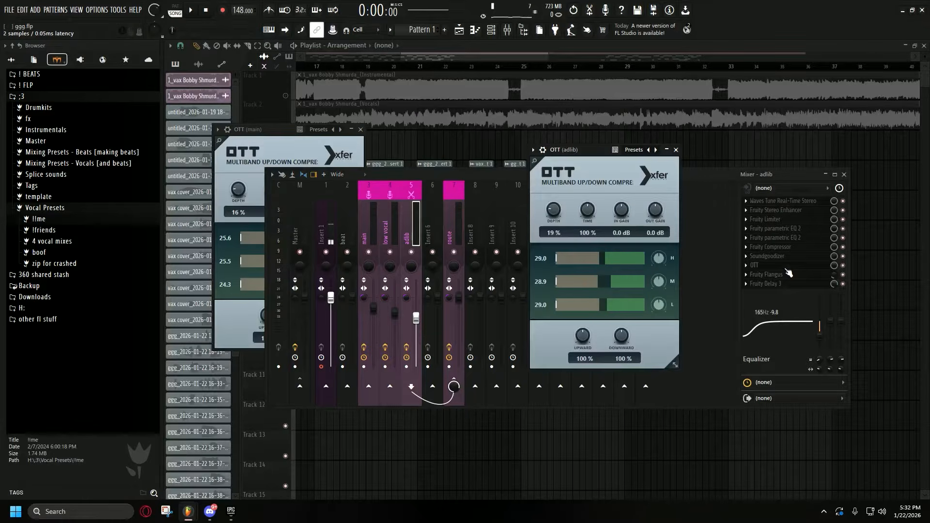
pyautogui.click(268, 141)
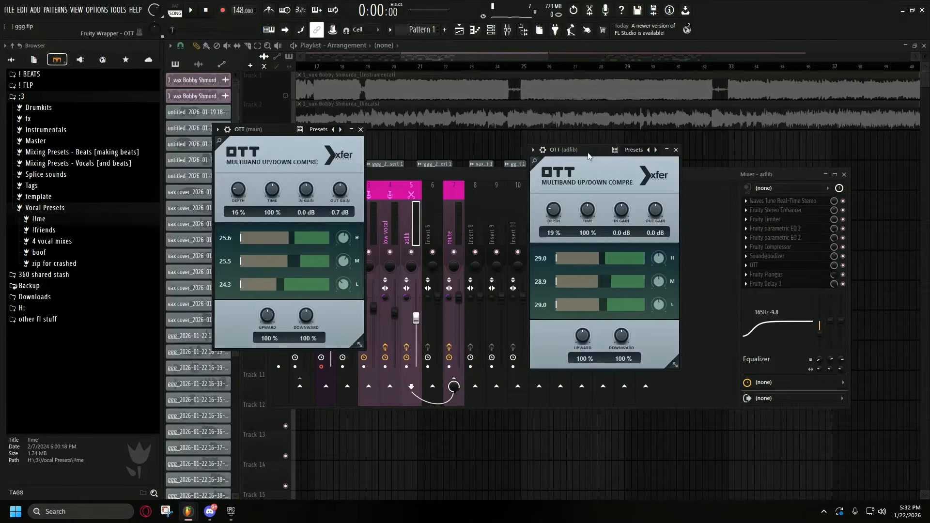
pyautogui.moveTo(576, 175); pyautogui.dragTo(588, 172)
pyautogui.click(456, 216)
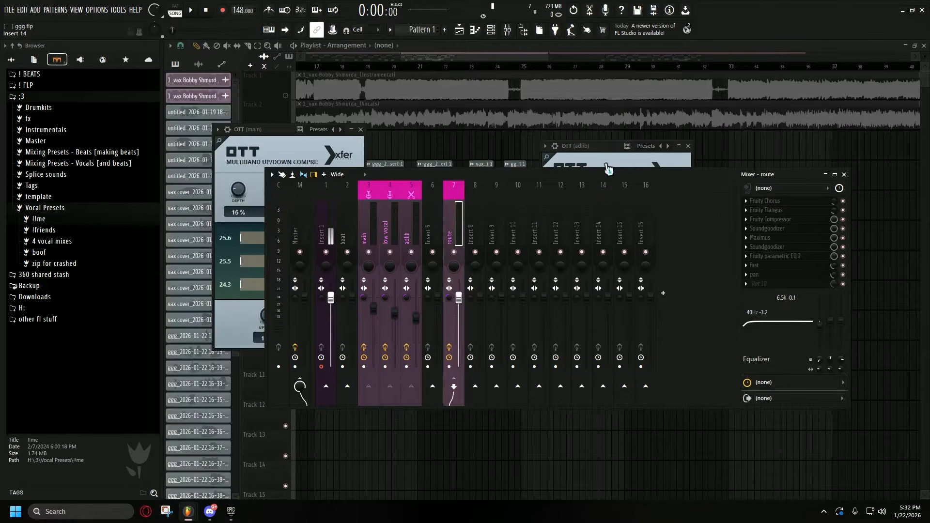
# Close the mixer and arrange the main and adlib OTT windows side by side to compare their settings.
pyautogui.click(826, 175)
pyautogui.moveTo(274, 129); pyautogui.dragTo(405, 141)
pyautogui.click(844, 175)
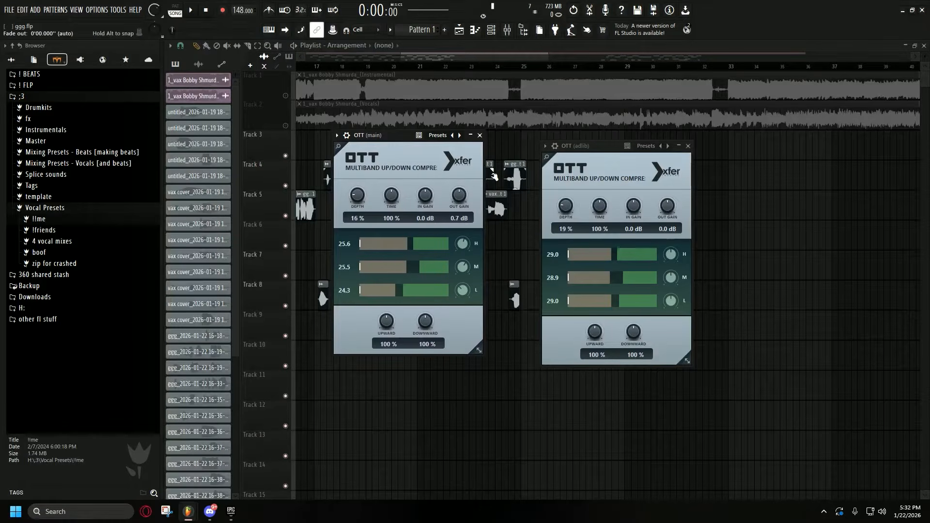
pyautogui.moveTo(597, 156)
pyautogui.mouseDown()
pyautogui.moveTo(605, 136)
pyautogui.moveTo(594, 149)
pyautogui.mouseUp()
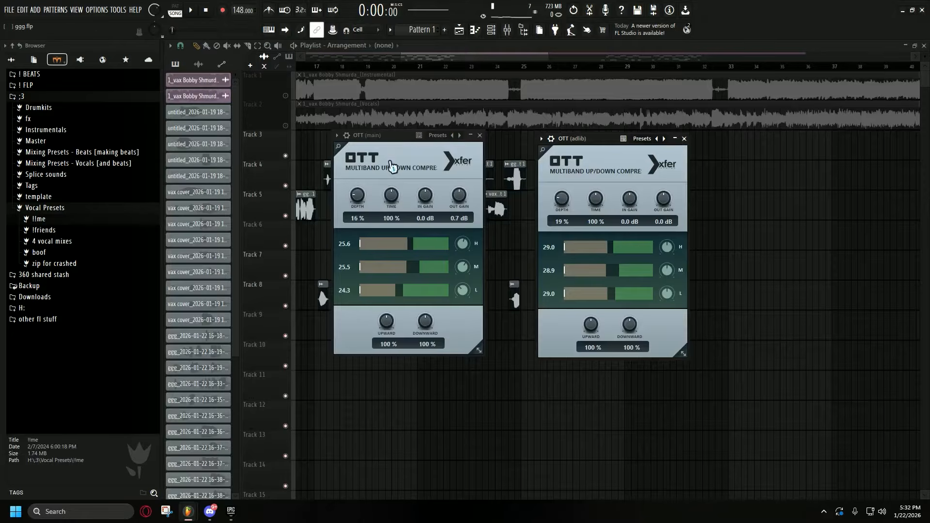
pyautogui.moveTo(385, 152); pyautogui.dragTo(393, 148)
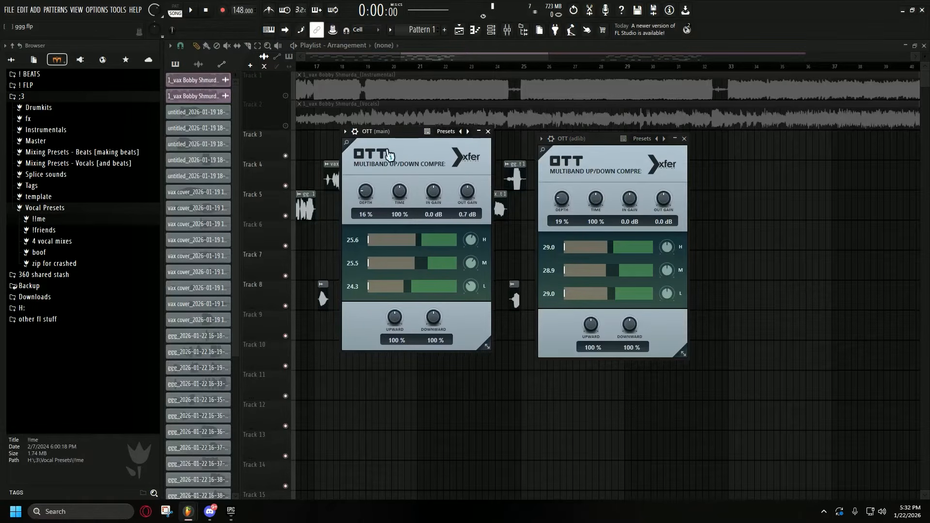
# Try a different Depth on the main vocal's OTT, and undo the change.
pyautogui.doubleClick(368, 196)
pyautogui.moveTo(367, 193); pyautogui.dragTo(394, 308)
pyautogui.hotkey('ctrl', 'z')
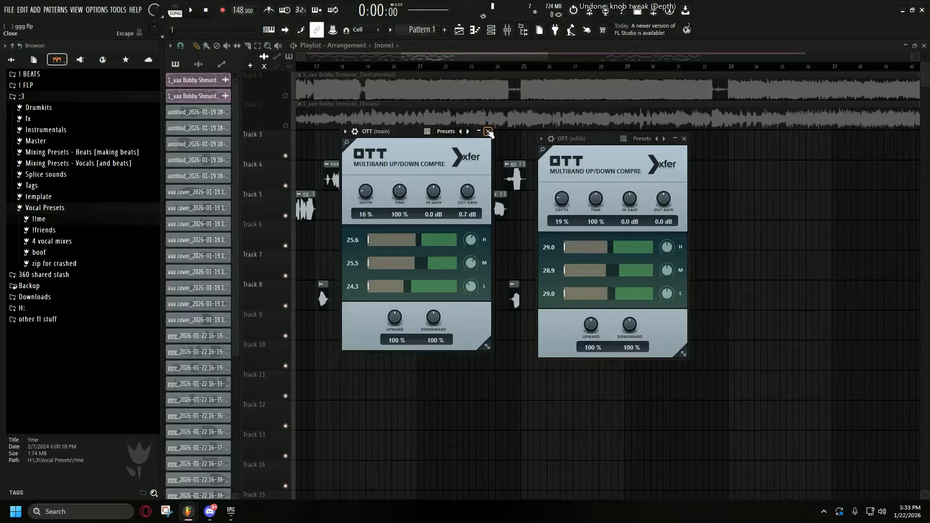
# Close both OTT windows and bring the mixer back as a floating window over the playlist.
pyautogui.click(489, 132)
pyautogui.click(509, 31)
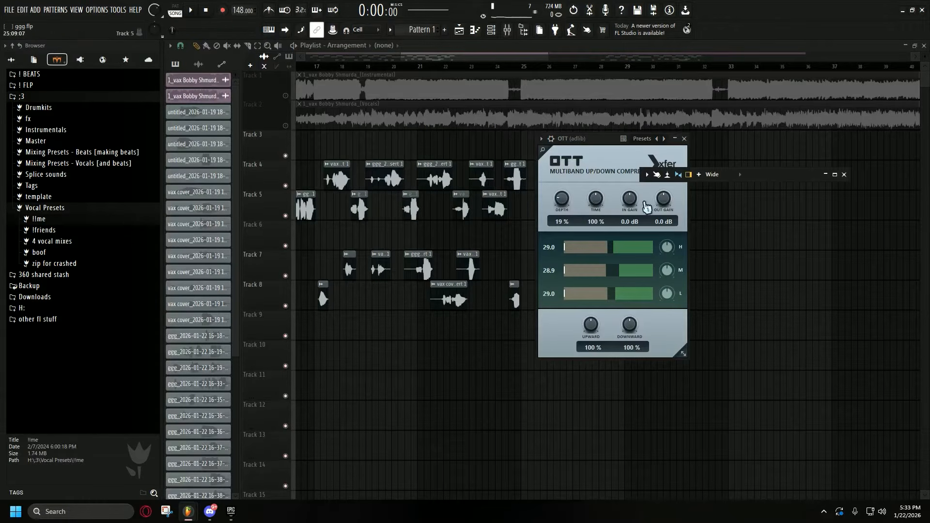
pyautogui.click(684, 139)
pyautogui.click(835, 175)
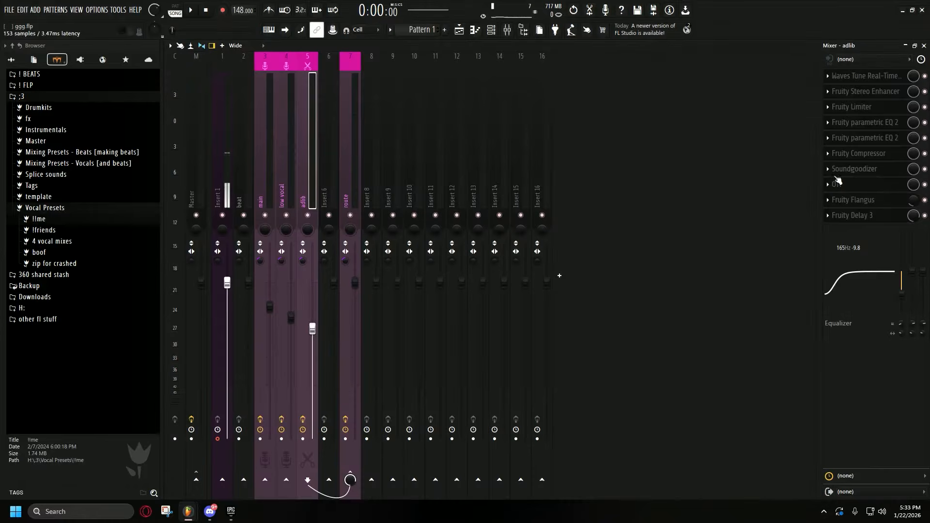
pyautogui.click(924, 47)
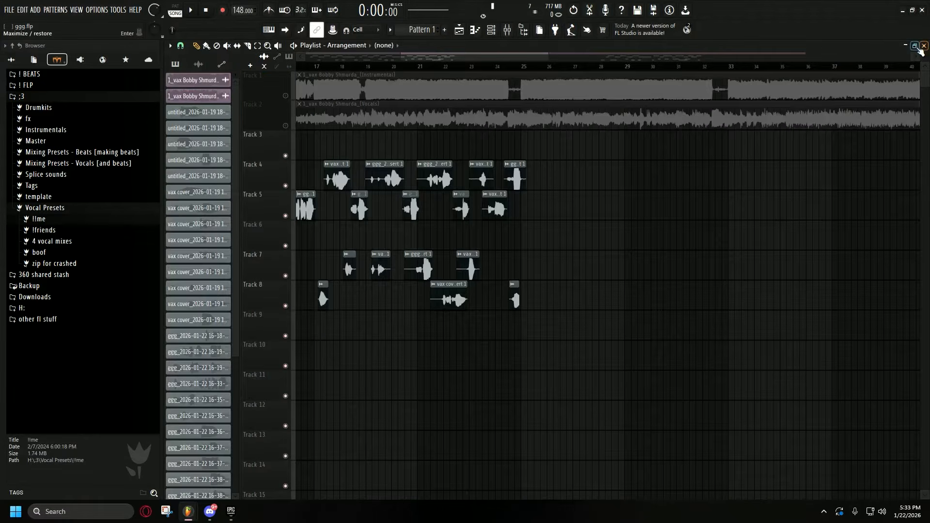
pyautogui.click(507, 29)
pyautogui.click(915, 46)
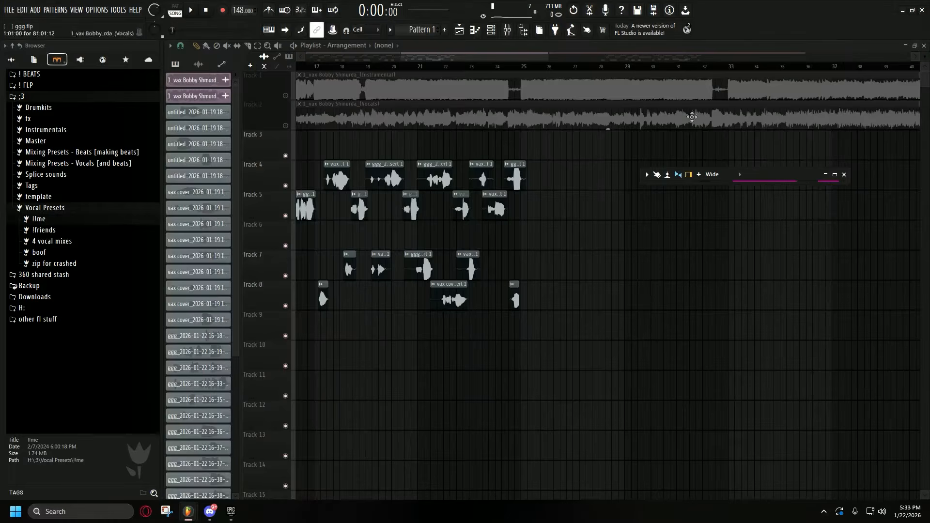
pyautogui.doubleClick(780, 183)
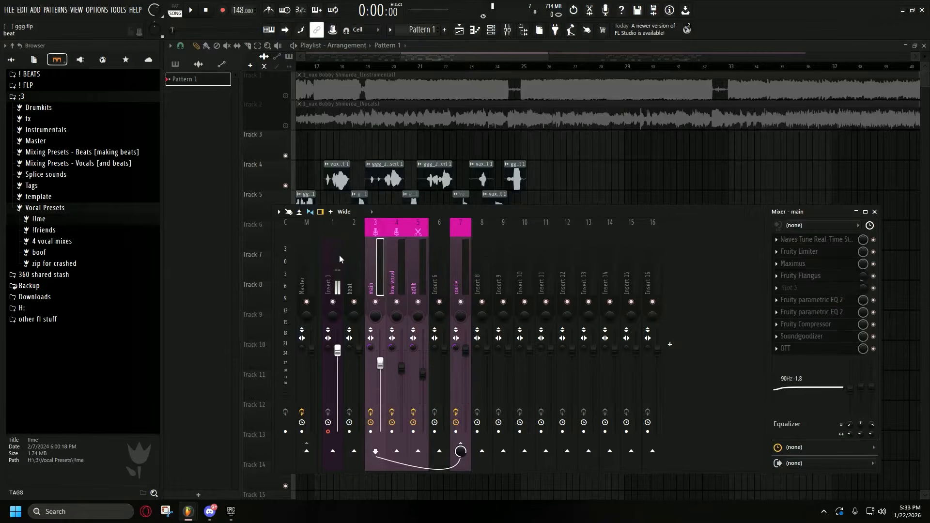
# Copy the main vocal's mixer track state with its full effect chain onto Insert 10.
pyautogui.rightClick(381, 272)
pyautogui.moveTo(437, 221)
pyautogui.moveTo(538, 234); pyautogui.dragTo(529, 256)
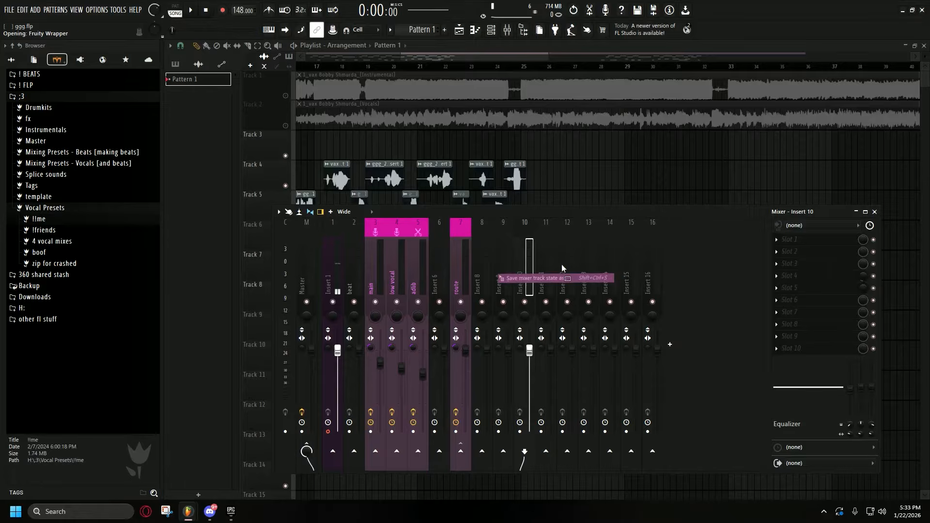
# Copy the route track's mixer state with all its effects onto Insert 11.
pyautogui.click(458, 265)
pyautogui.rightClick(459, 264)
pyautogui.moveTo(484, 221)
pyautogui.moveTo(615, 244); pyautogui.dragTo(539, 263)
# Route the main copy on mixer track 10 into the route copy on track 11, and select Insert 1.
pyautogui.click(528, 259)
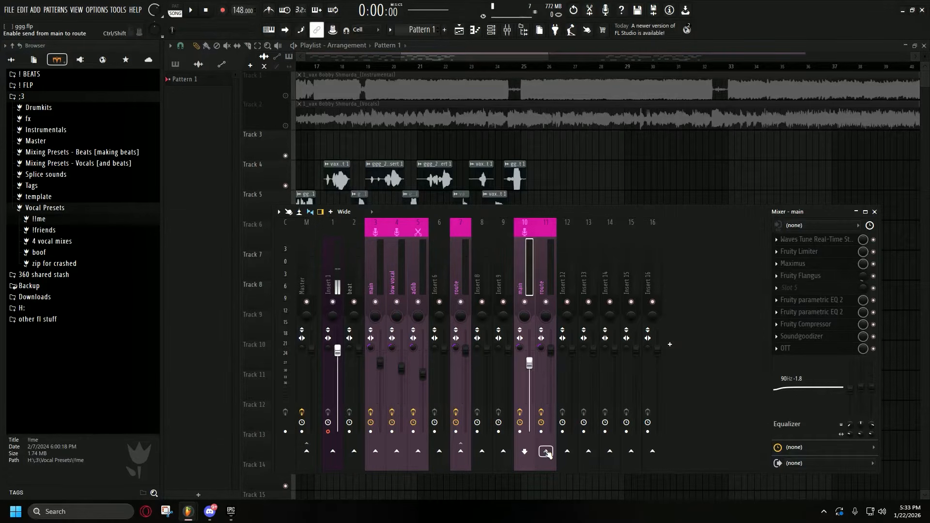
pyautogui.click(551, 260)
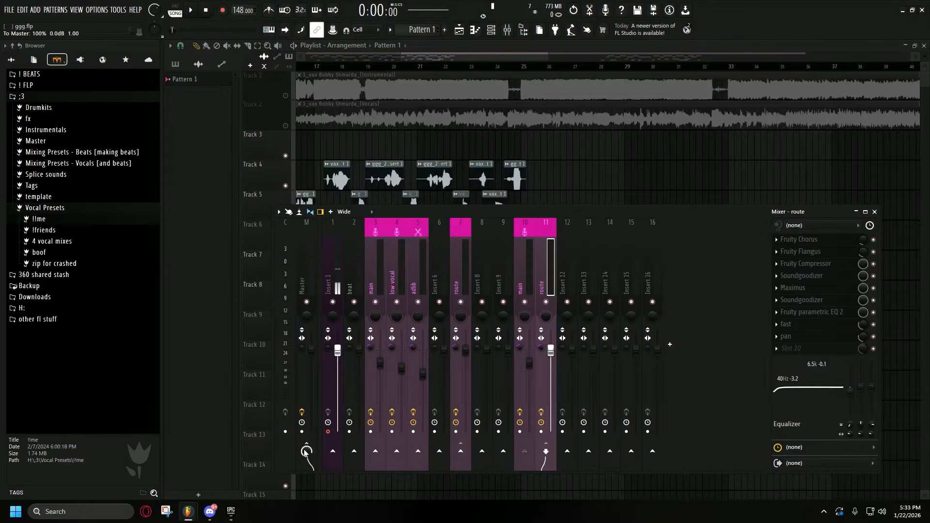
pyautogui.click(529, 269)
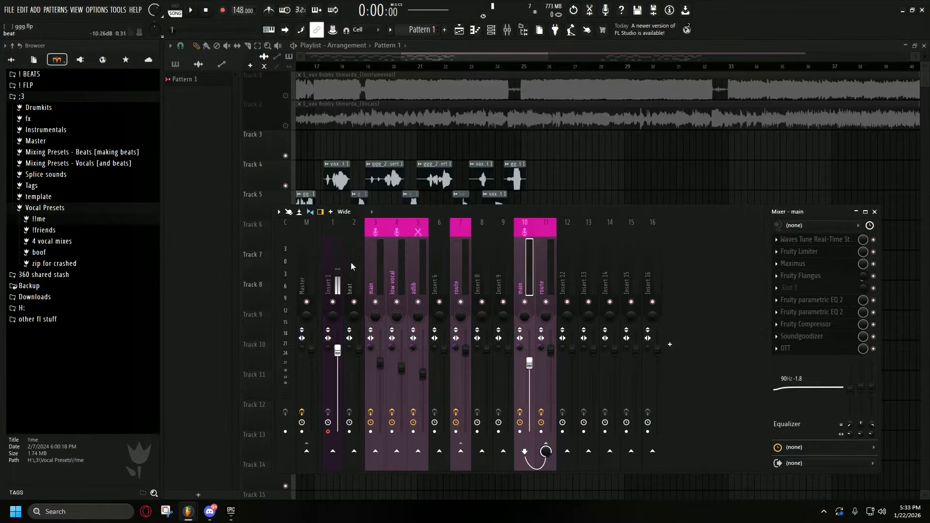
pyautogui.click(331, 269)
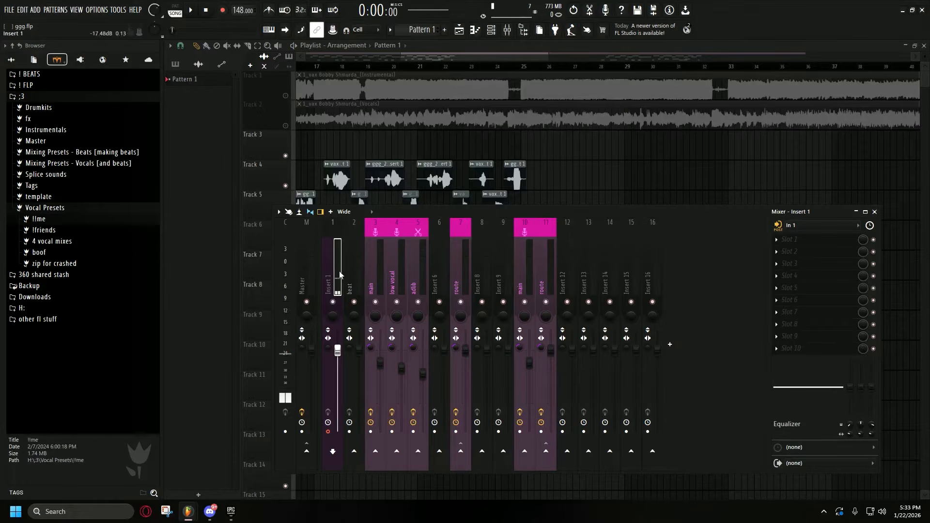
# Review the effect chains and routing of the main copy and the original main, low vocal, adlib and route tracks.
pyautogui.click(523, 288)
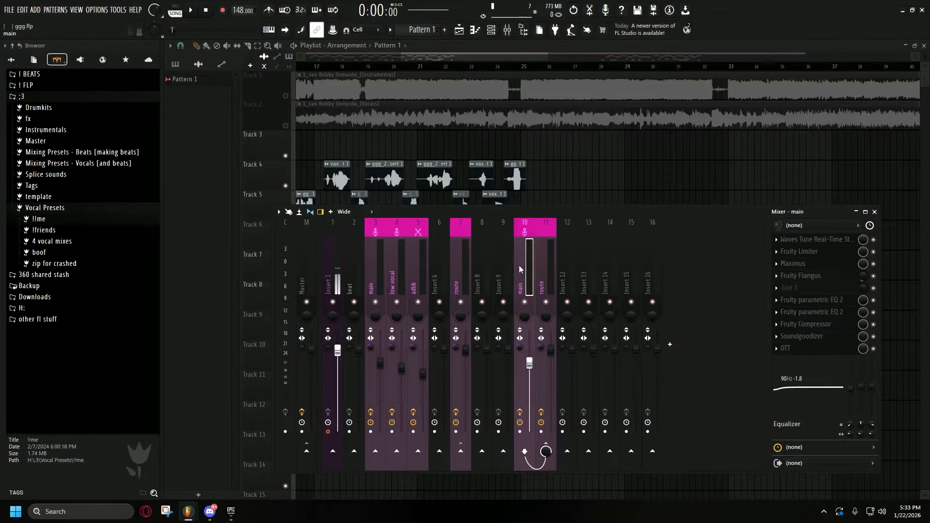
pyautogui.click(373, 265)
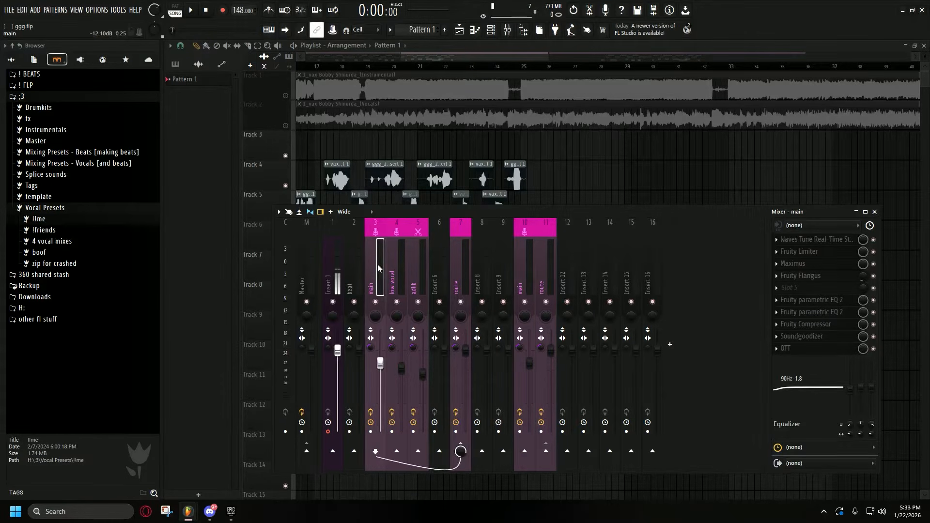
pyautogui.click(400, 270)
pyautogui.click(410, 271)
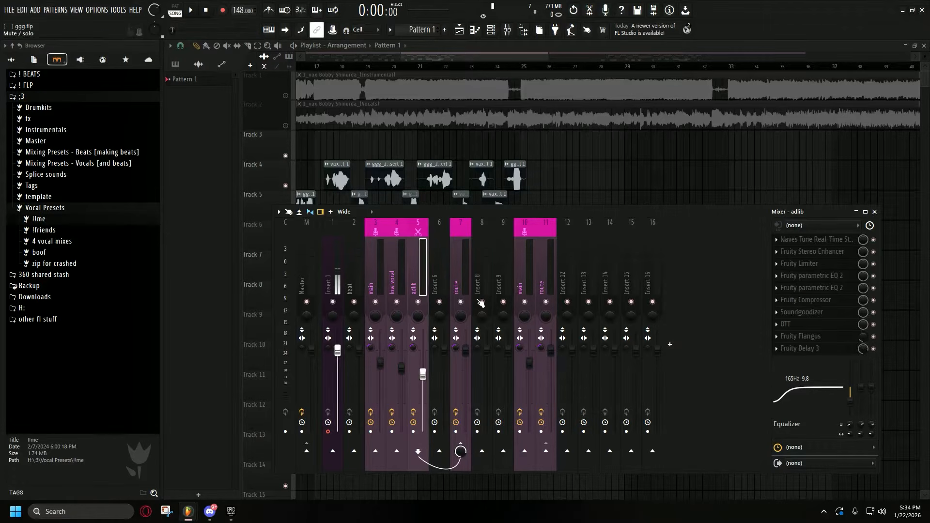
pyautogui.click(461, 272)
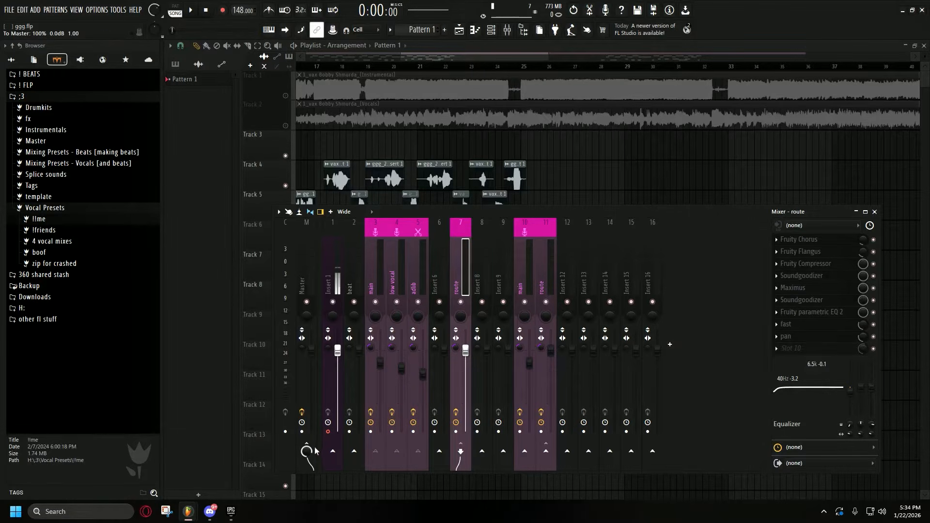
# Reset the copied main and route tracks on mixer tracks 10 and 11 to the Default mixer track state.
pyautogui.rightClick(550, 275)
pyautogui.moveTo(596, 215)
pyautogui.click(688, 285)
pyautogui.rightClick(551, 265)
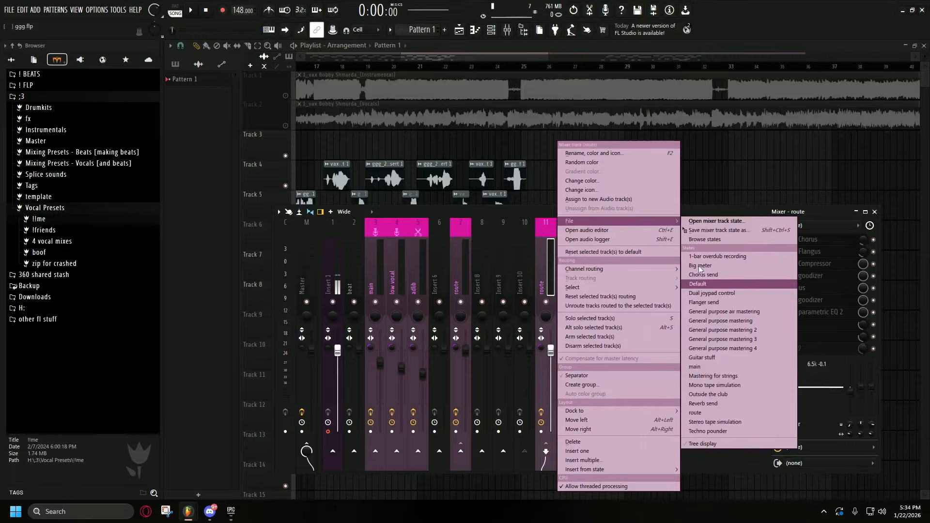
pyautogui.click(713, 283)
# Select the original main vocal track and move the playback position to bar 17 in the playlist.
pyautogui.click(465, 254)
pyautogui.click(398, 254)
pyautogui.click(376, 254)
pyautogui.press('F9')
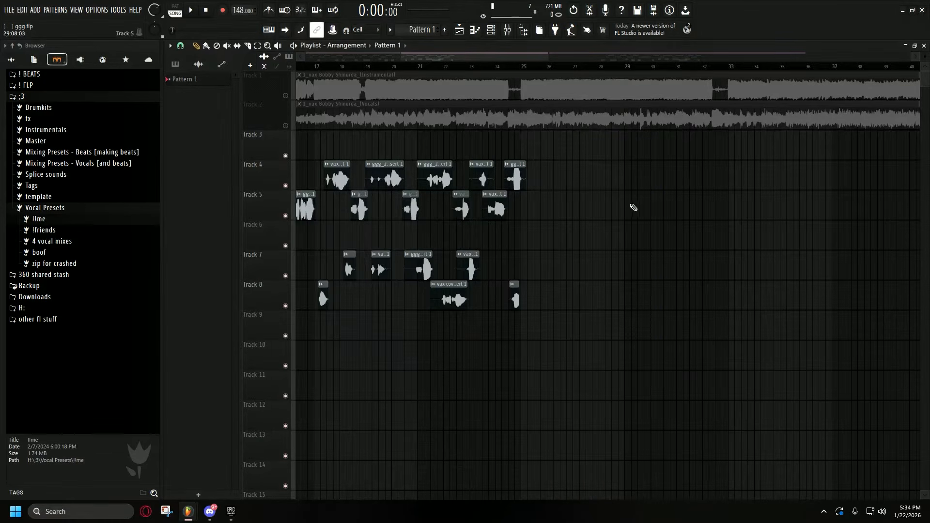
pyautogui.scroll(-2, 644, 205)
pyautogui.scroll(4, 504, 252)
pyautogui.click(414, 72)
pyautogui.scroll(3, 442, 194)
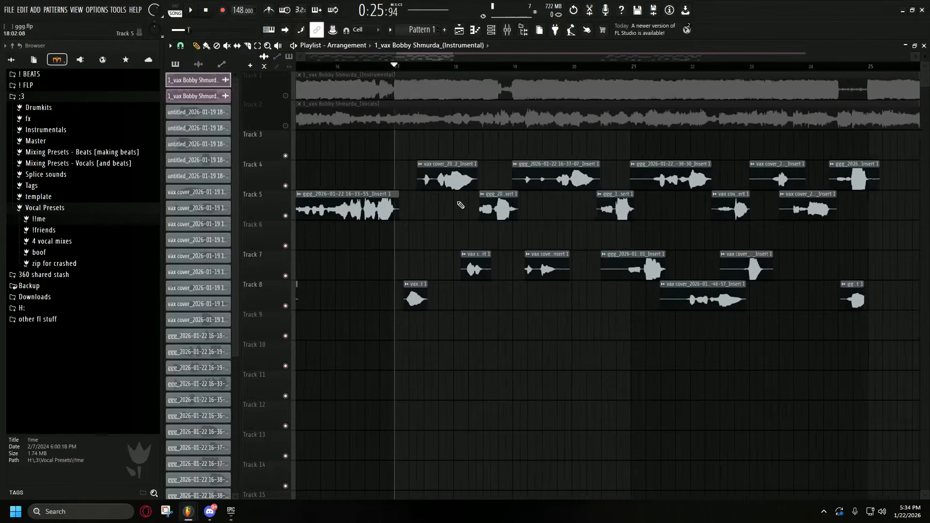
# Solo the main vocal track with its route and bypass the main track's effects.
pyautogui.click(507, 31)
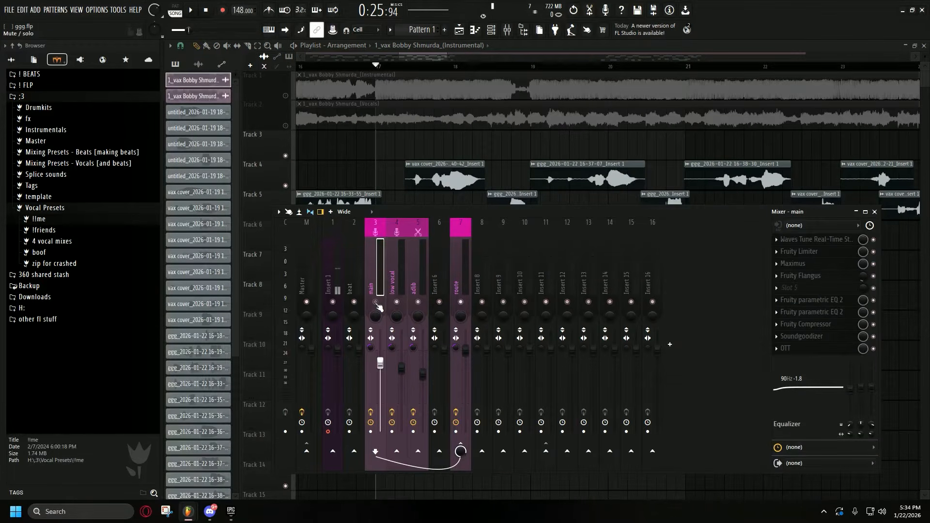
pyautogui.press('F9')
pyautogui.scroll(2, 427, 208)
pyautogui.press('F9')
pyautogui.press('F9')
pyautogui.scroll(-3, 458, 241)
pyautogui.press('F9')
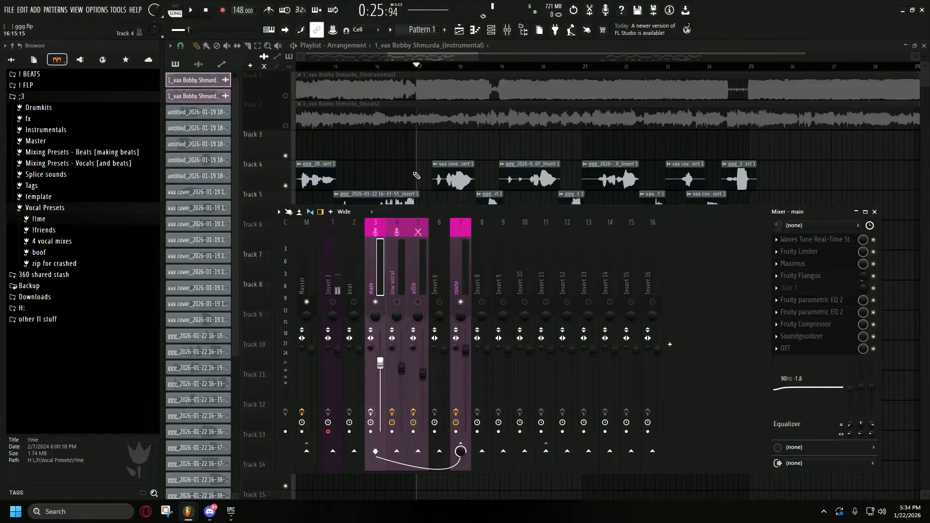
# Bypass the route track's effects and play the dry main vocal from bar 17.
pyautogui.press('F9')
pyautogui.scroll(2, 445, 247)
pyautogui.press('F9')
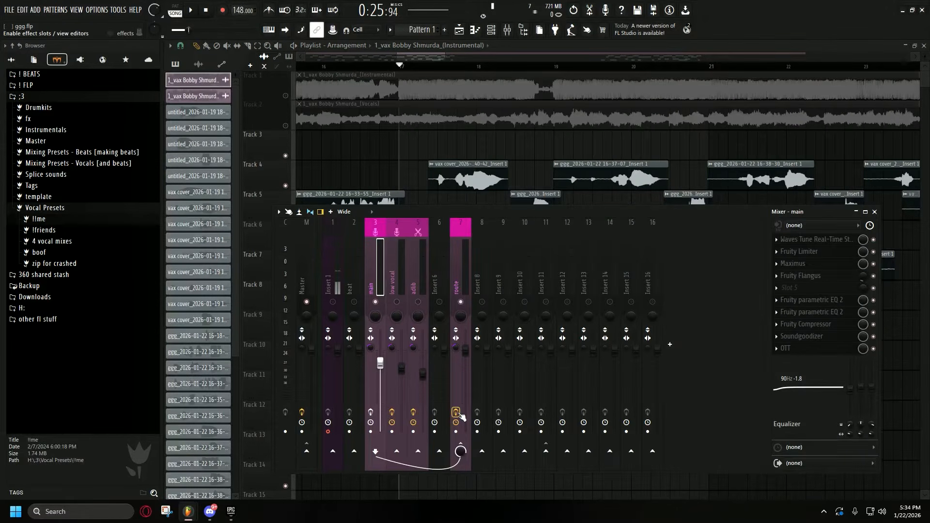
pyautogui.press('F9')
pyautogui.scroll(-3, 480, 261)
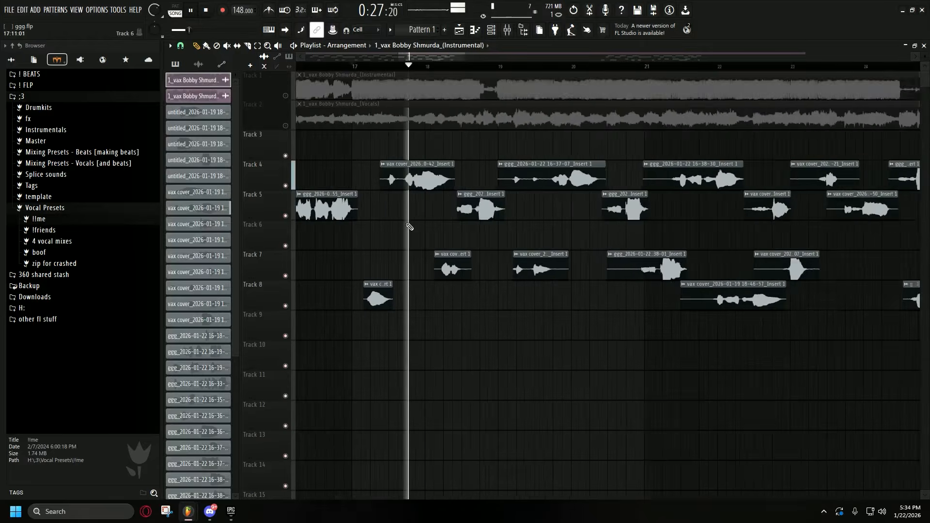
# Move playback back to around bar 9 and enable only the main track's effects to hear them in the playlist.
pyautogui.click(361, 67)
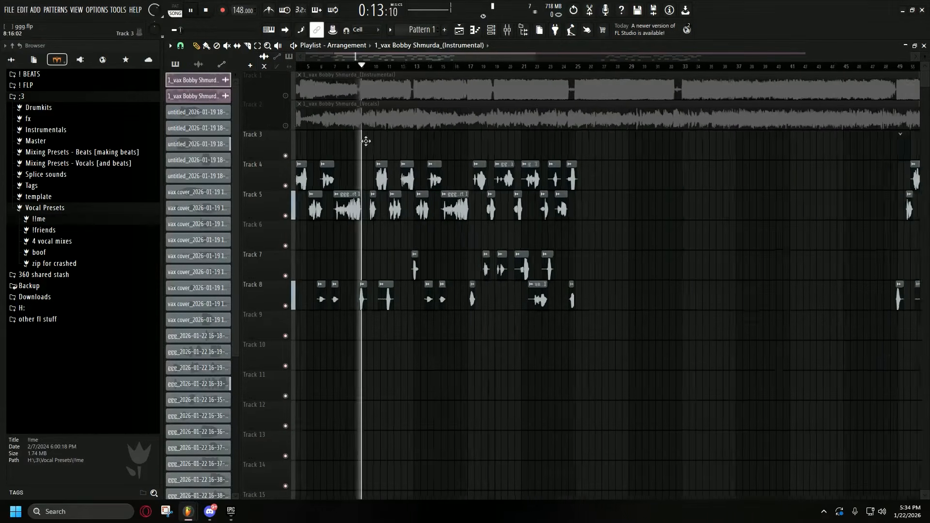
pyautogui.press('F9')
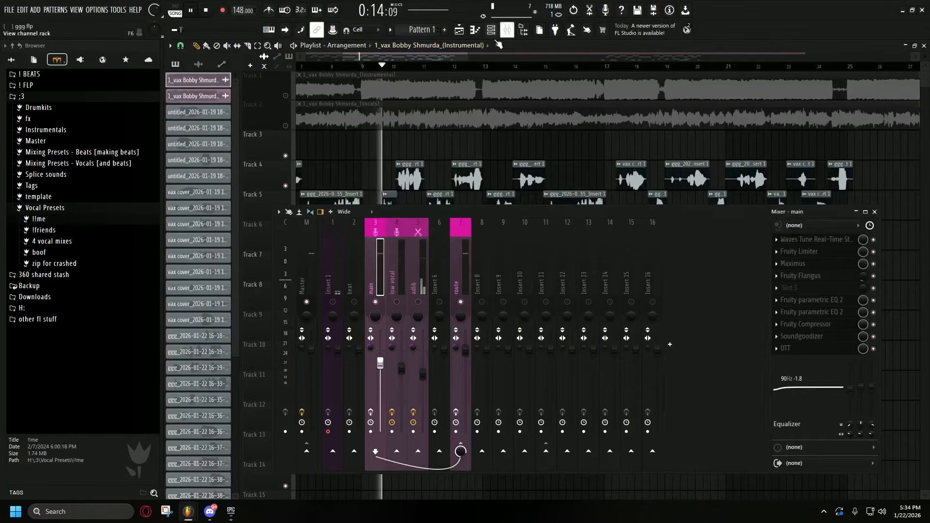
pyautogui.click(371, 412)
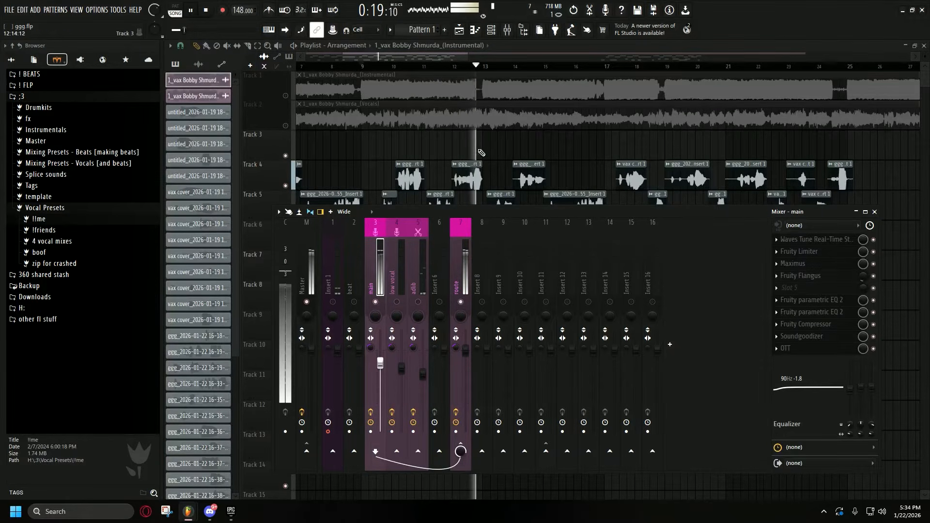
pyautogui.press('F9')
pyautogui.scroll(3, 459, 245)
pyautogui.scroll(-3, 458, 244)
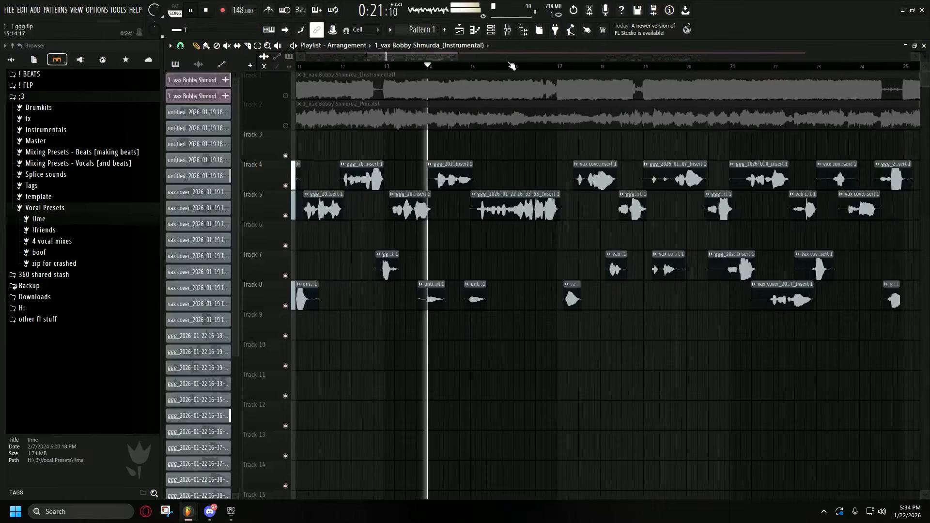
pyautogui.scroll(3, 566, 222)
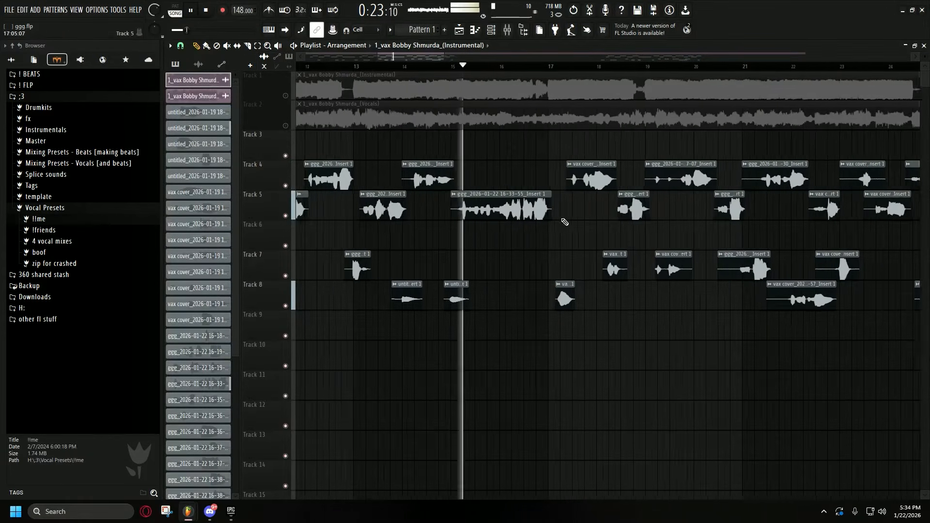
# Bypass the main track's effects again during playback to hear the dry vocal.
pyautogui.click(509, 32)
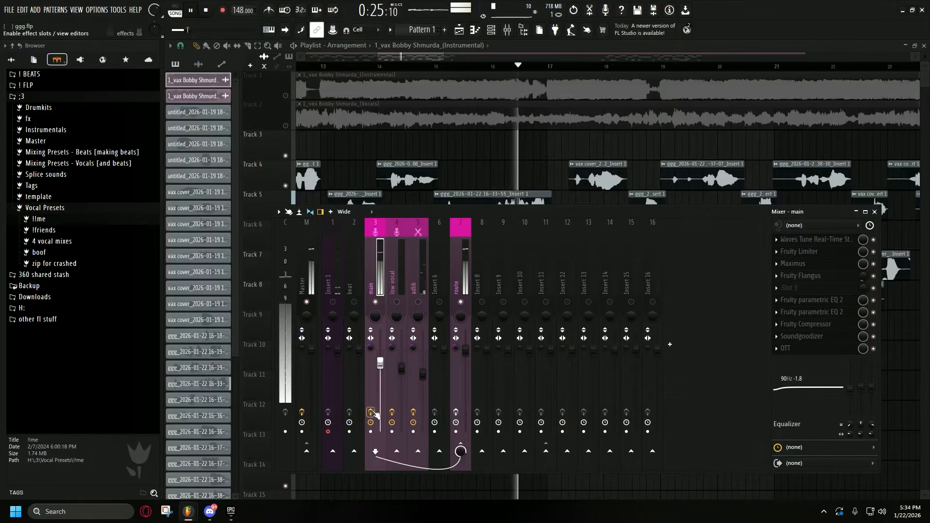
pyautogui.rightClick(499, 160)
pyautogui.scroll(-3, 494, 188)
pyautogui.scroll(4, 493, 188)
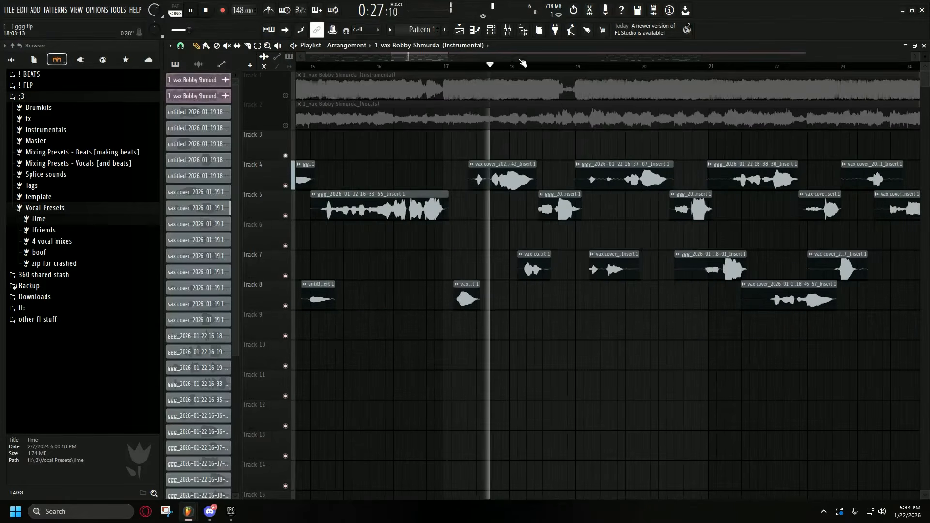
# Enable the effects on both the main and route tracks for comparison, and bypass both again.
pyautogui.click(508, 30)
pyautogui.click(371, 412)
pyautogui.click(456, 413)
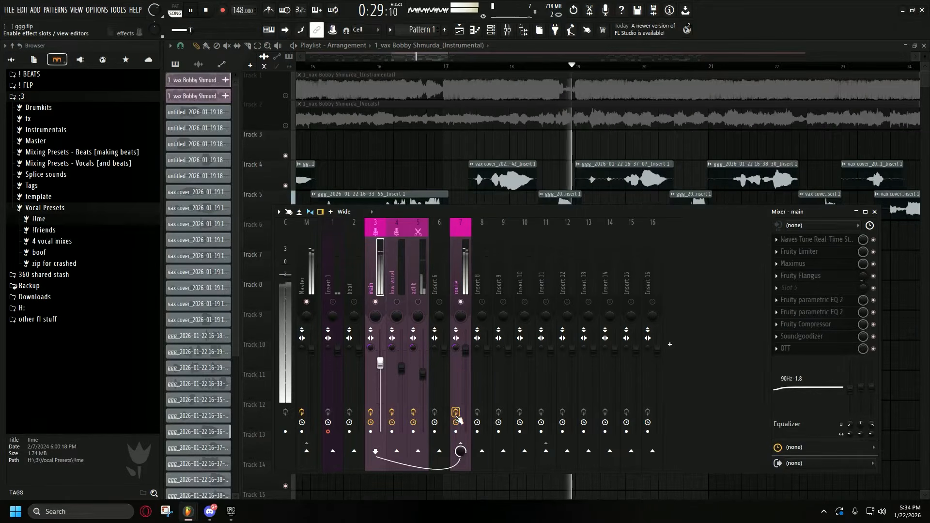
pyautogui.click(456, 413)
pyautogui.click(371, 413)
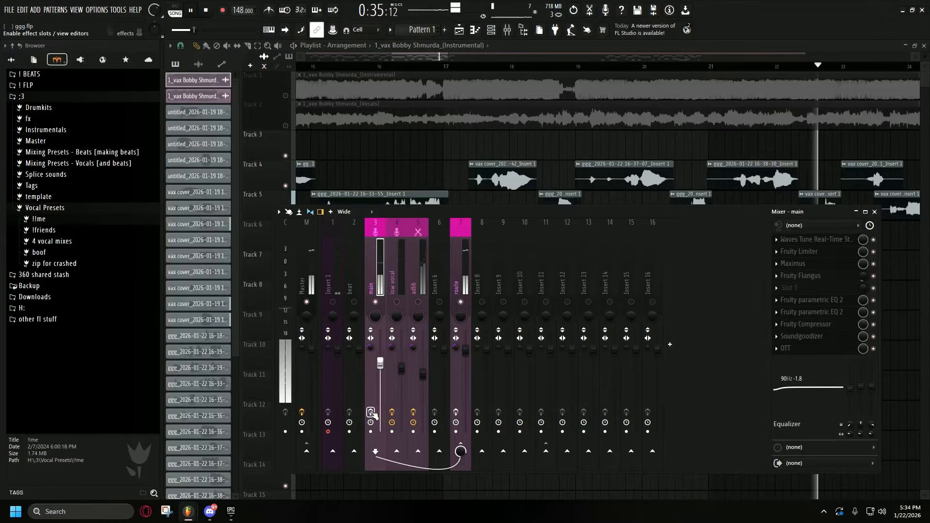
# Turn the main and route effects back on, replay the vocal from late in bar 22, and stop playback.
pyautogui.click(371, 412)
pyautogui.click(456, 412)
pyautogui.scroll(-3, 604, 137)
pyautogui.click(571, 66)
pyautogui.press('F9')
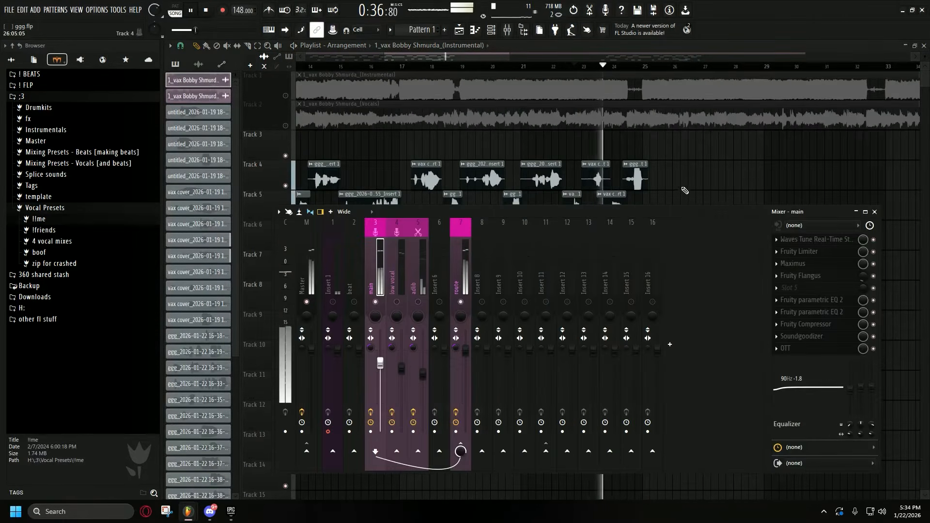
pyautogui.press('F9')
pyautogui.scroll(4, 528, 249)
pyautogui.press('space')
# Set the playback position to bar 24, solo the low vocal track, and audition it before stopping playback.
pyautogui.click(507, 30)
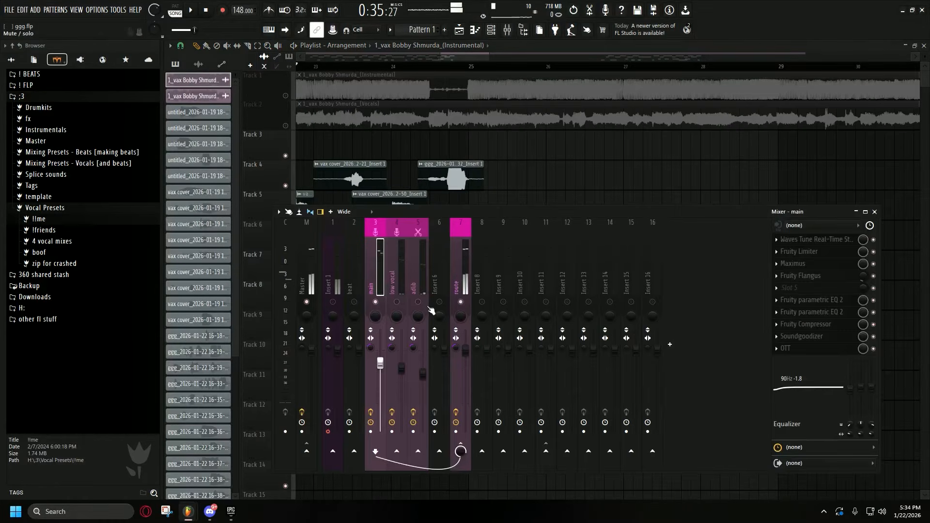
pyautogui.press('F9')
pyautogui.click(368, 66)
pyautogui.press('space')
pyautogui.scroll(4, 455, 145)
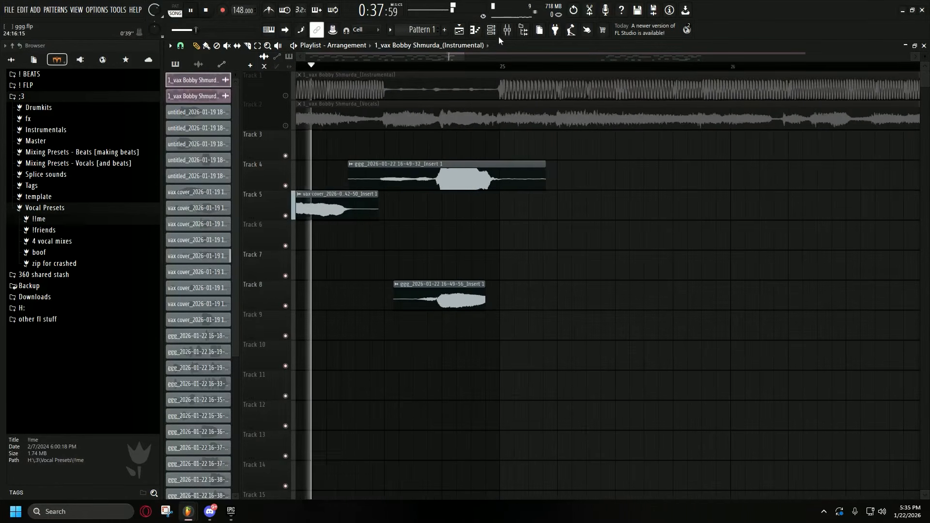
pyautogui.click(508, 30)
pyautogui.click(400, 260)
pyautogui.press('F9')
pyautogui.press('space')
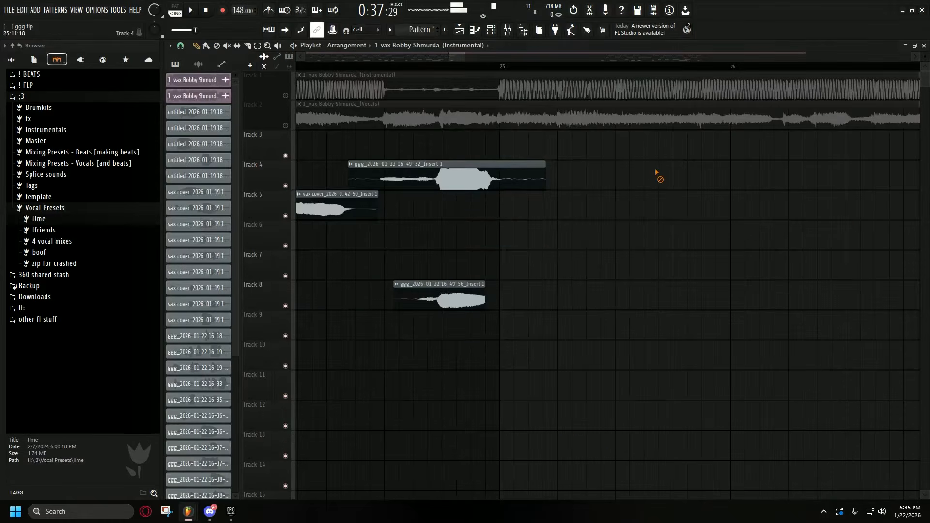
# Examine the low vocal's Auto-Tune Evo settings, especially Throat Length, and close the plugin and mixer.
pyautogui.click(508, 30)
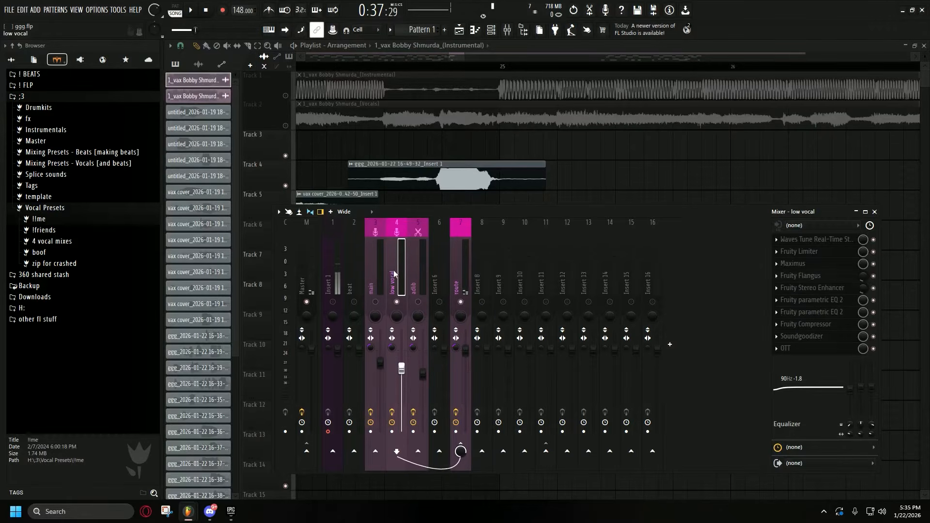
pyautogui.click(805, 240)
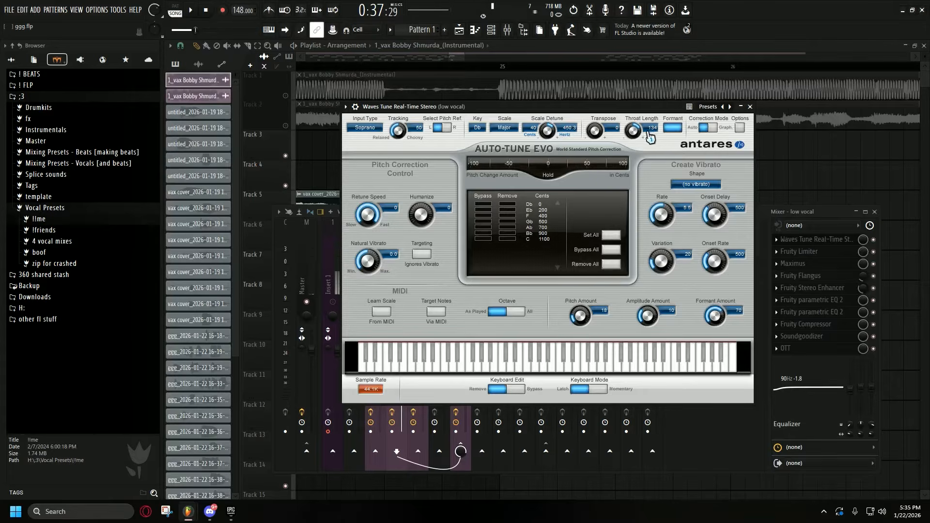
pyautogui.click(750, 107)
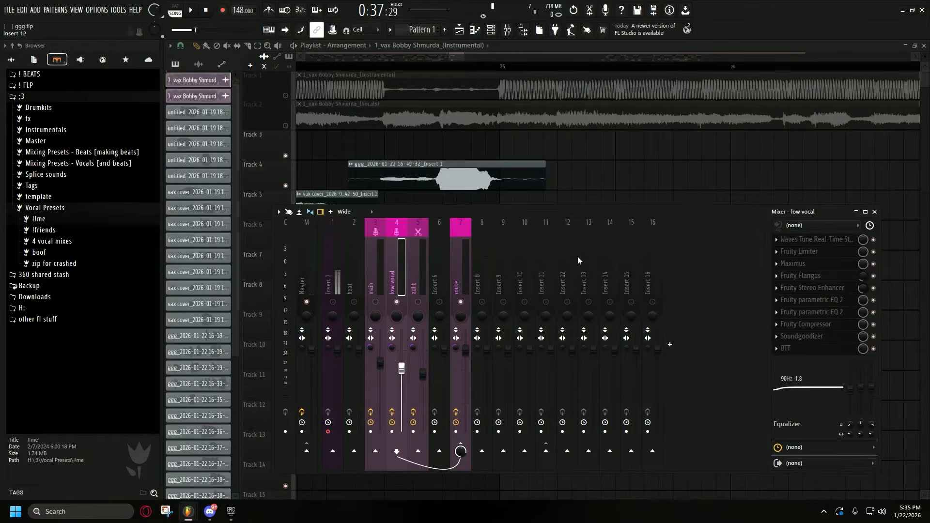
pyautogui.press('F9')
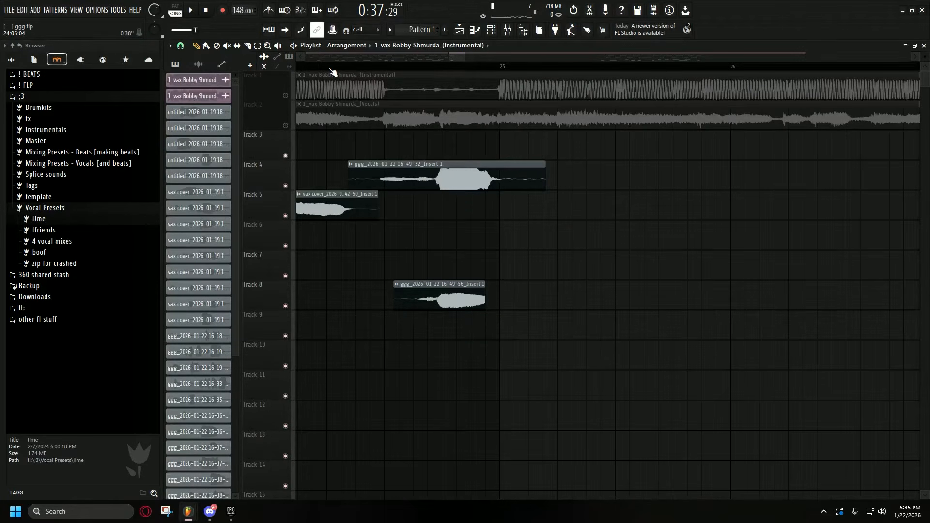
# Unmute the main and adlib tracks alongside the low vocal, and select the low vocal track.
pyautogui.click(507, 30)
pyautogui.press('F9')
pyautogui.scroll(-3, 556, 141)
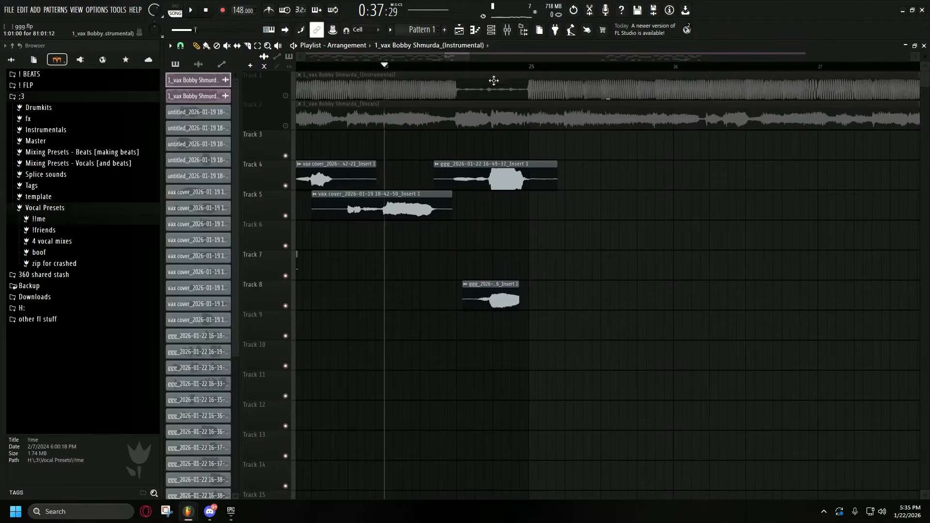
pyautogui.click(507, 30)
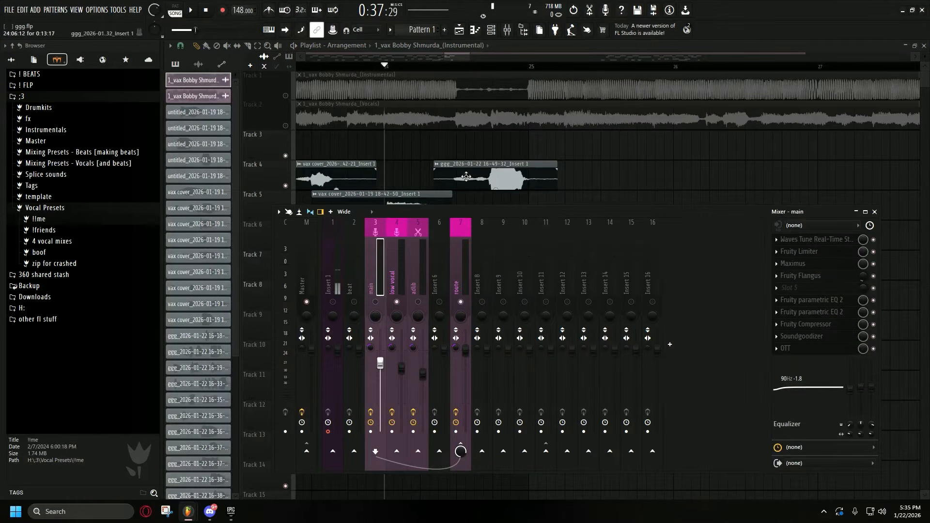
pyautogui.click(508, 30)
pyautogui.press('F9')
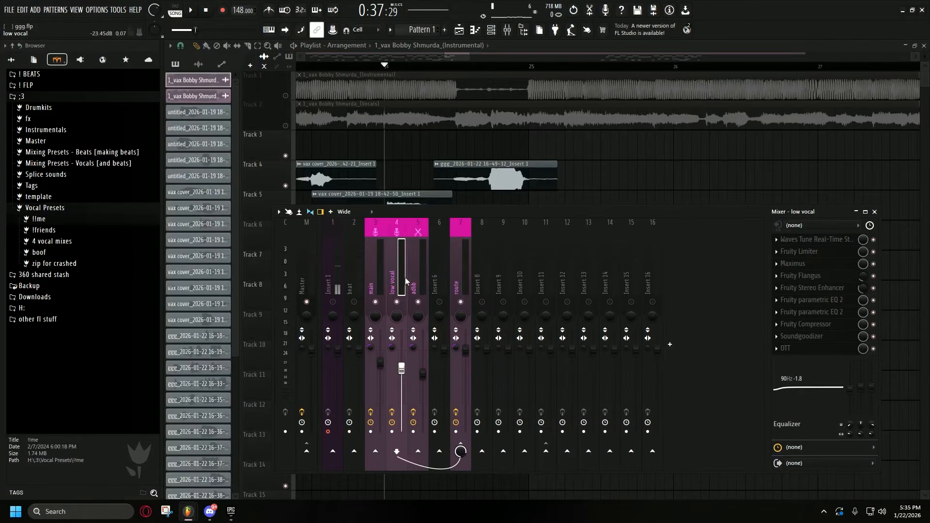
pyautogui.press('F9')
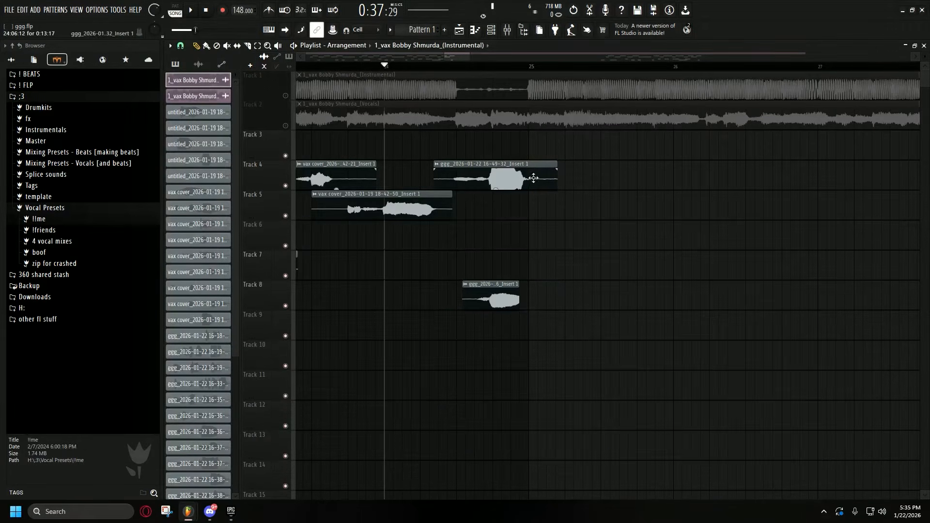
# Play the combined main, low vocal and adlib layers from bar 24, stop playback, and reopen the mixer.
pyautogui.click(507, 31)
pyautogui.press('F9')
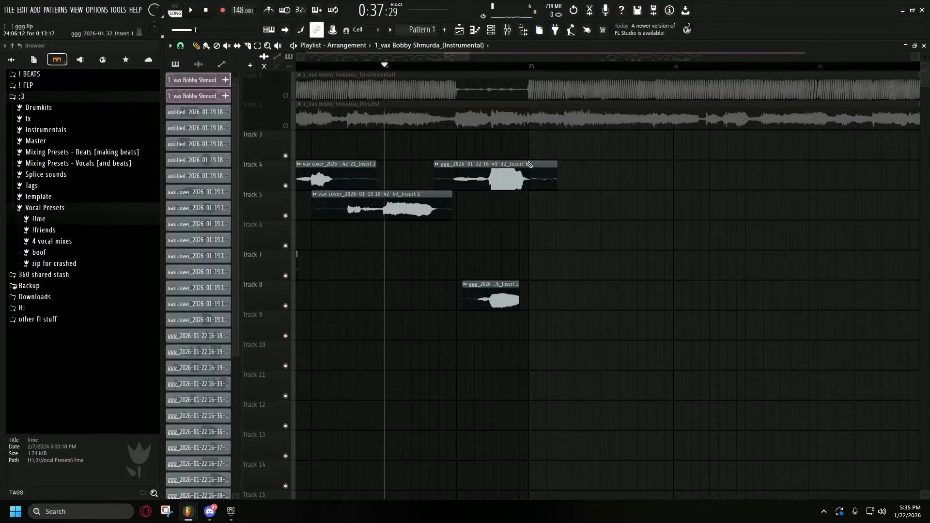
pyautogui.press('space')
pyautogui.press('space')
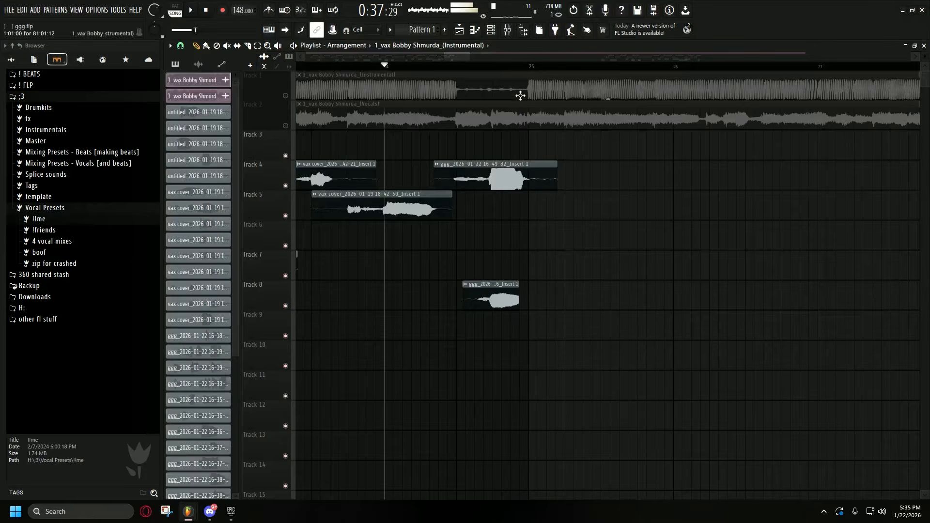
pyautogui.press('F9')
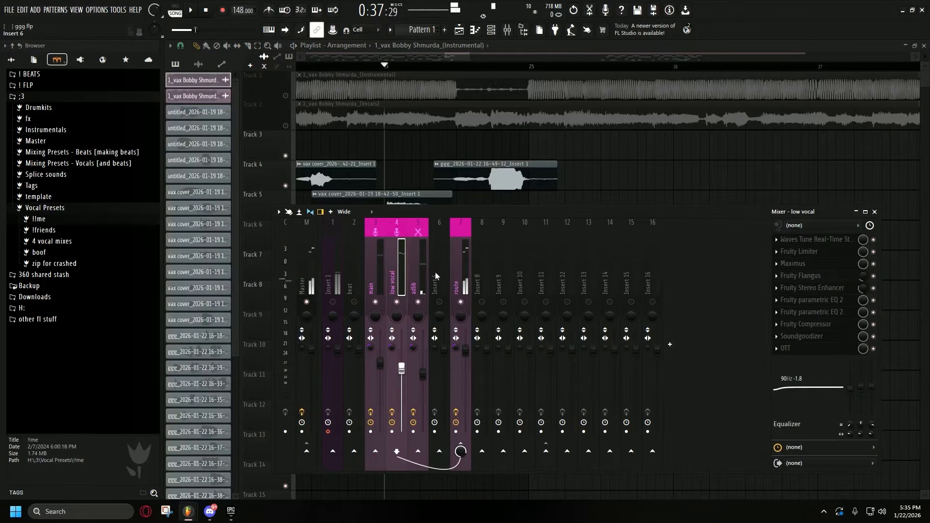
# Review the effect chains on the main and adlib mixer tracks, and close the mixer.
pyautogui.click(374, 269)
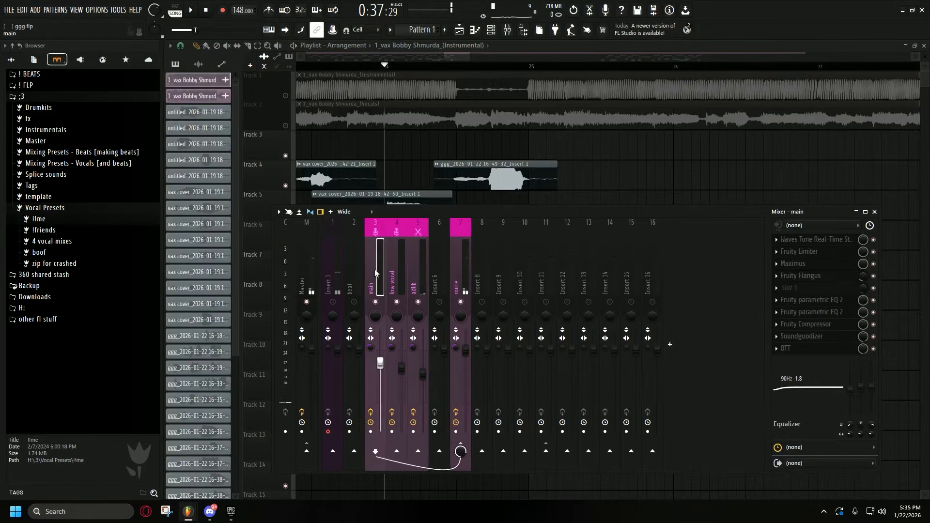
pyautogui.click(414, 279)
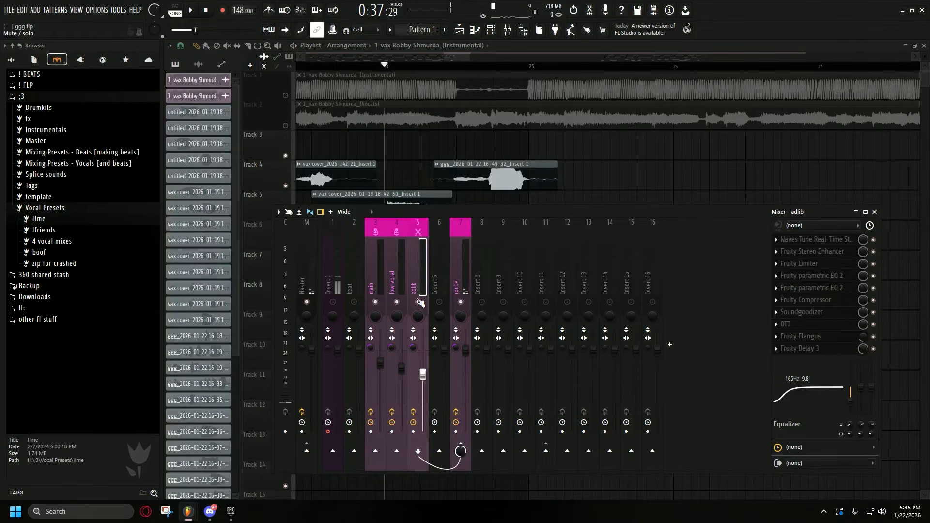
pyautogui.press('F9')
pyautogui.scroll(-5, 404, 73)
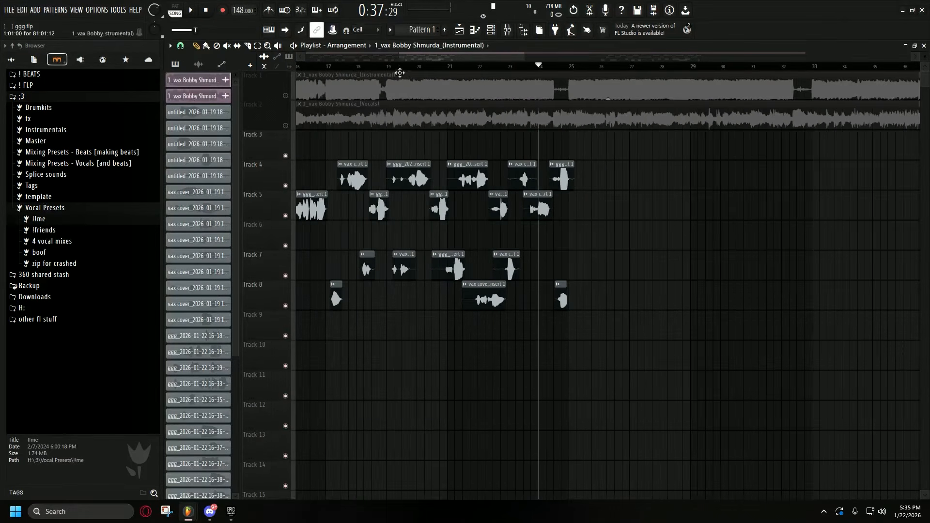
# Start playback, solo the adlib track, bypass the adlib and route effects, and listen to the dry adlibs through bar 24.
pyautogui.press('space')
pyautogui.press('F9')
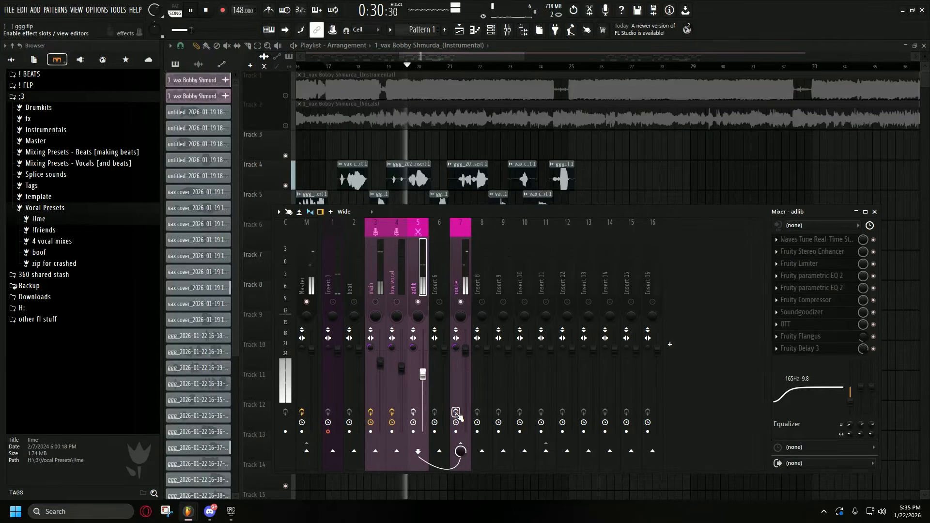
pyautogui.press('F9')
pyautogui.scroll(5, 476, 318)
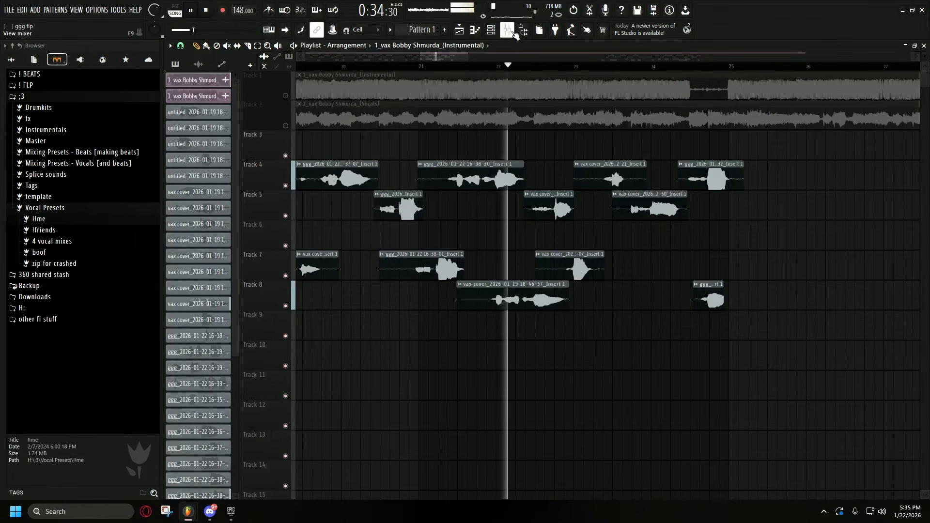
pyautogui.scroll(-1, 688, 330)
pyautogui.scroll(2, 538, 254)
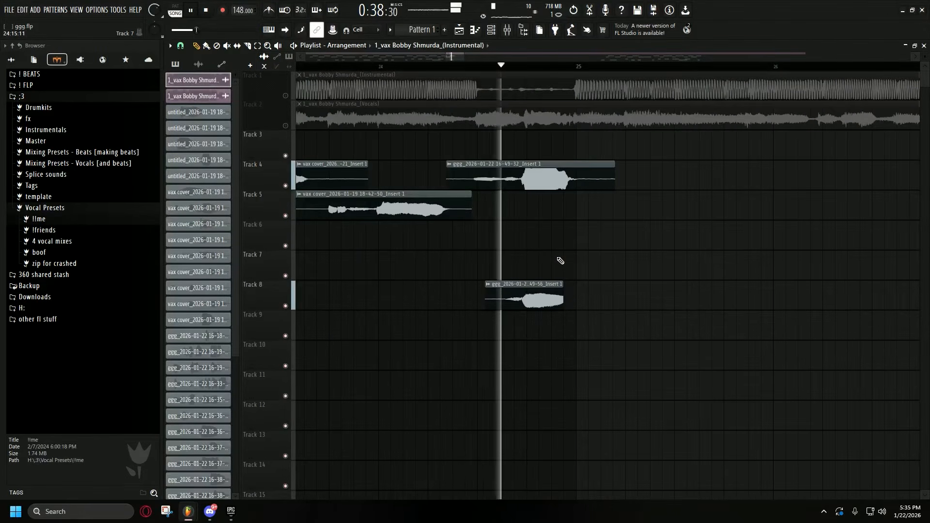
pyautogui.scroll(-4, 568, 271)
pyautogui.scroll(-3, 567, 271)
# Jump playback to bar 12 and listen to the dry adlib clips that follow.
pyautogui.click(385, 67)
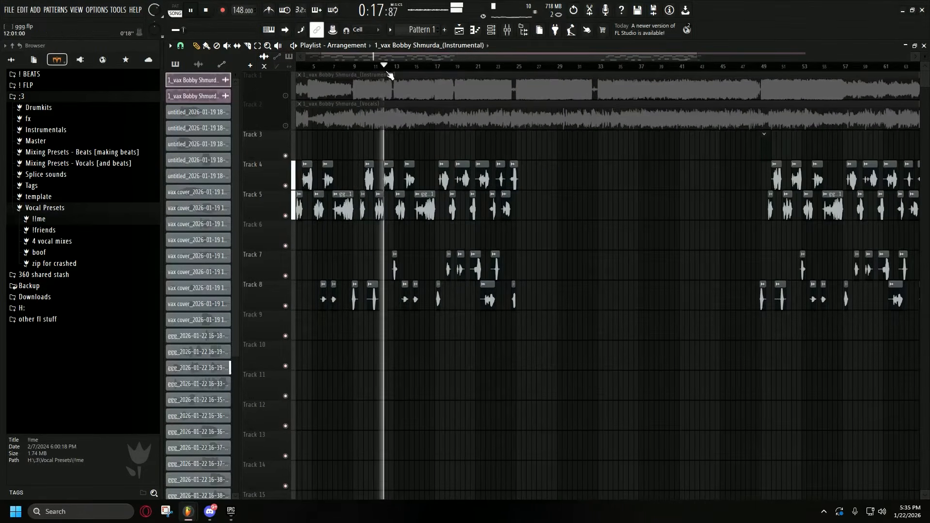
pyautogui.scroll(4, 399, 252)
pyautogui.scroll(2, 462, 269)
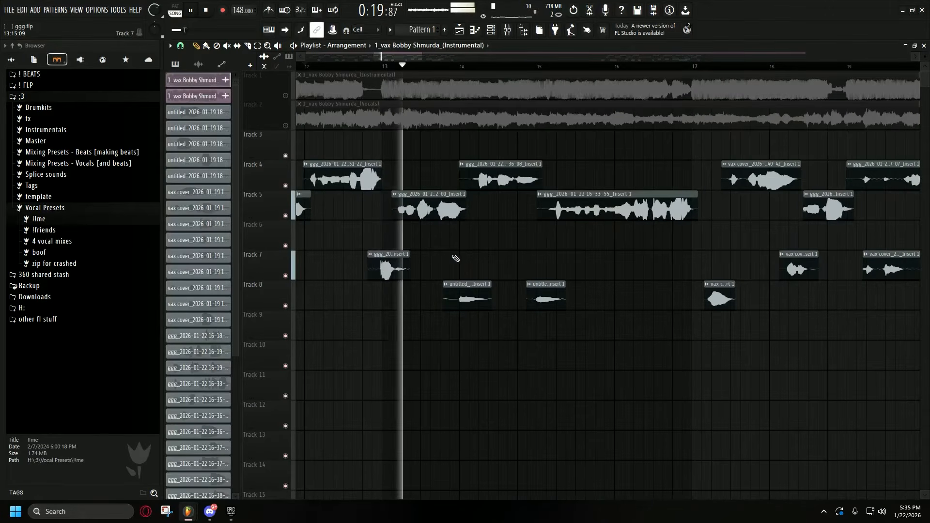
pyautogui.scroll(-3, 533, 274)
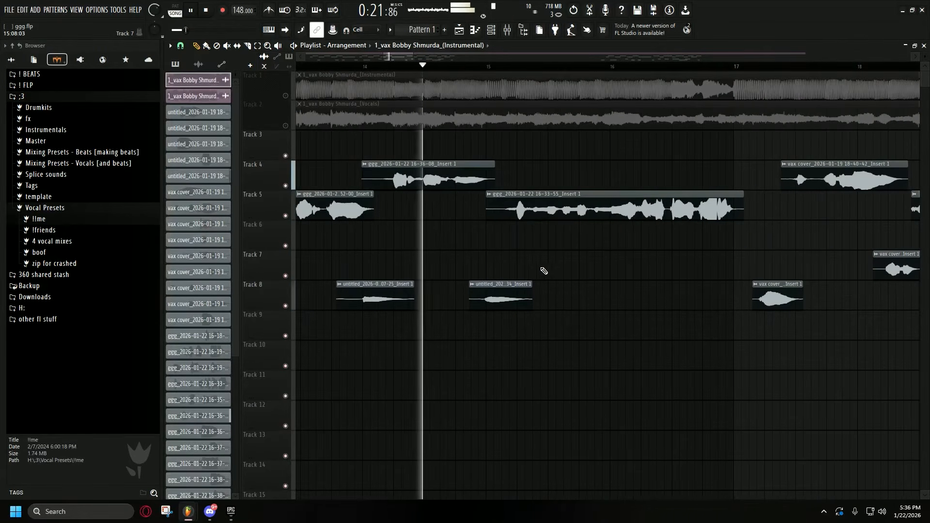
# Turn the adlib and route effects back on, unmute the main and low vocal tracks, and stop playback near bar 17.
pyautogui.click(509, 30)
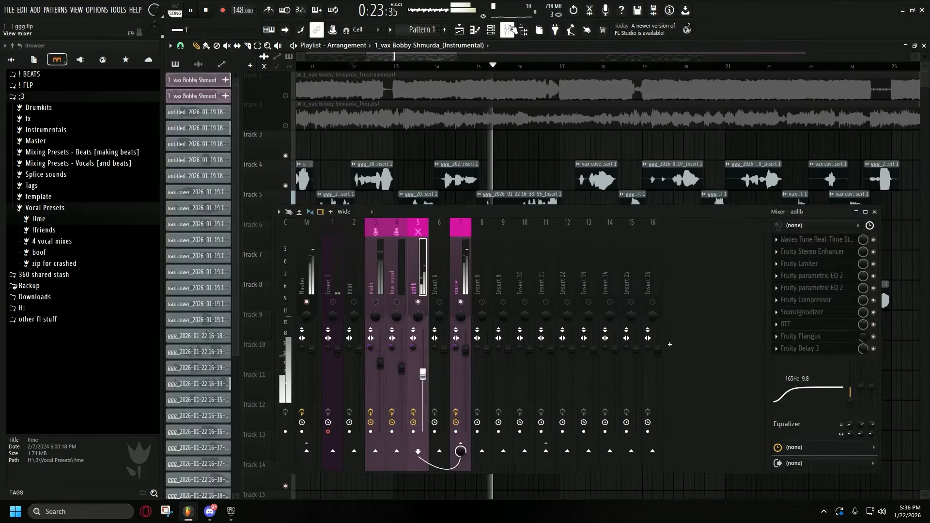
pyautogui.rightClick(461, 301)
pyautogui.click(508, 30)
pyautogui.scroll(3, 610, 228)
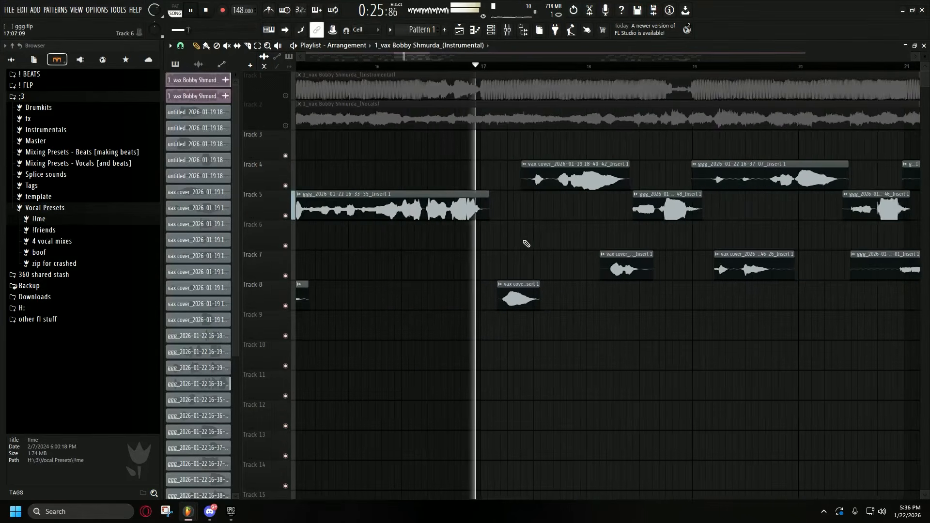
pyautogui.scroll(-3, 524, 243)
pyautogui.press('space')
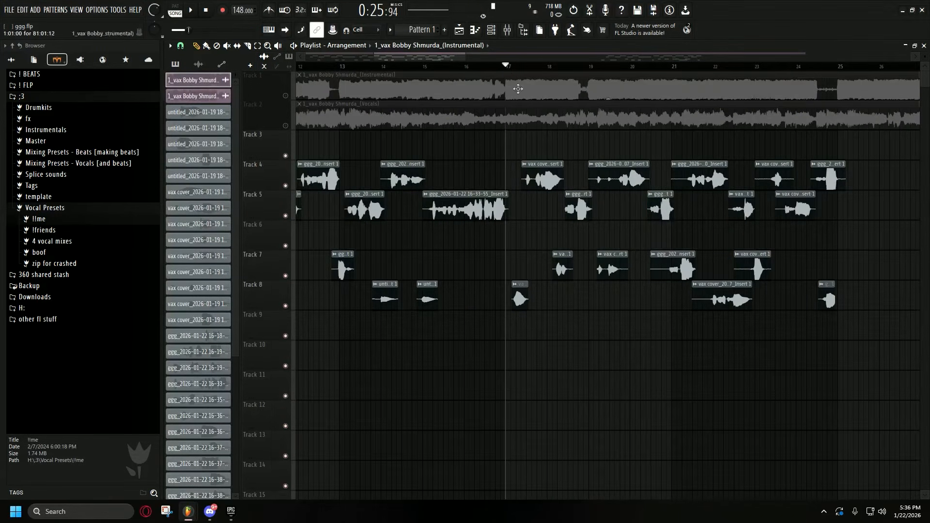
# Play the combined vocal layers with effects from about bar 17, and stop playback.
pyautogui.press('space')
pyautogui.scroll(-4, 509, 235)
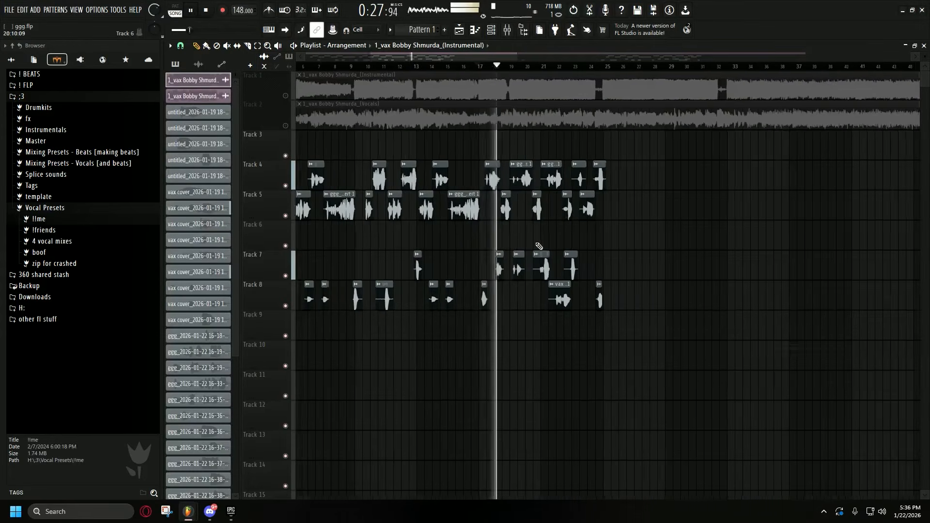
pyautogui.scroll(3, 535, 245)
pyautogui.scroll(-4, 524, 239)
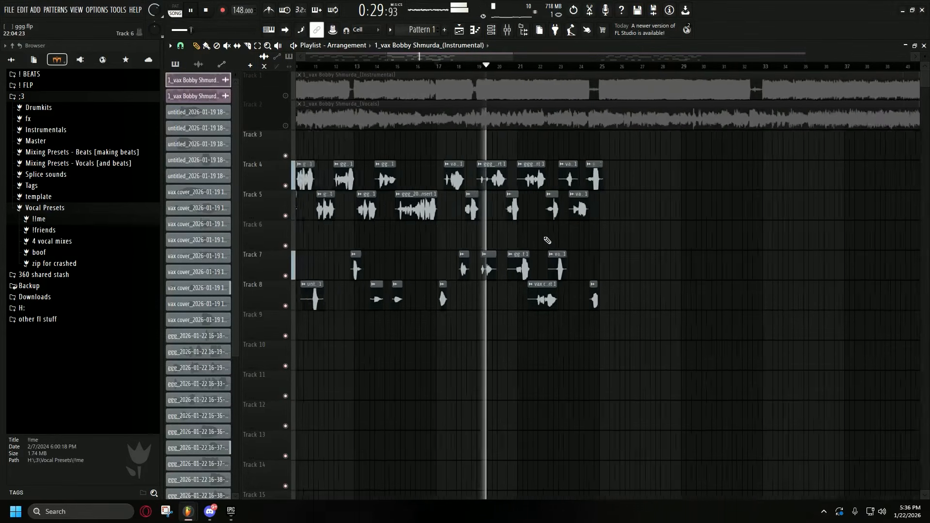
pyautogui.press('space')
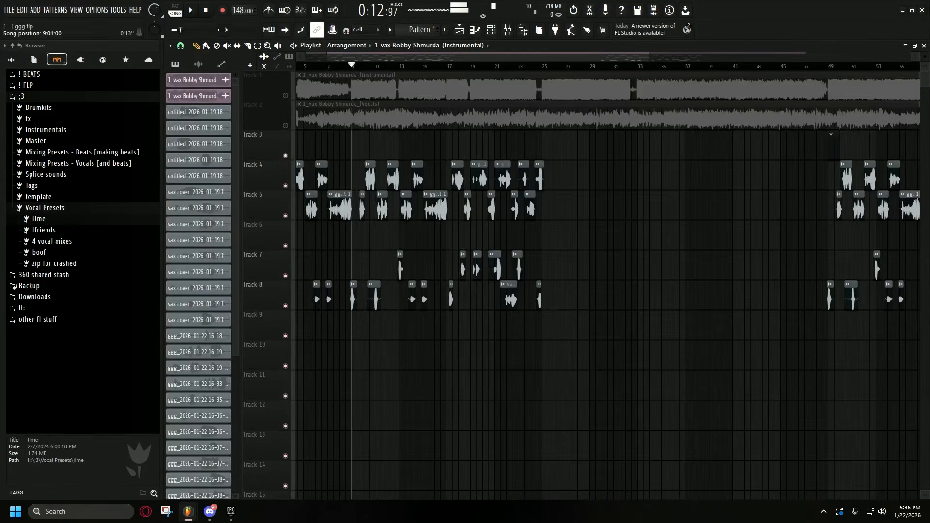
# Play all vocal layers with effects from bar 9, following the clips in the playlist.
pyautogui.press('space')
pyautogui.scroll(7, 374, 242)
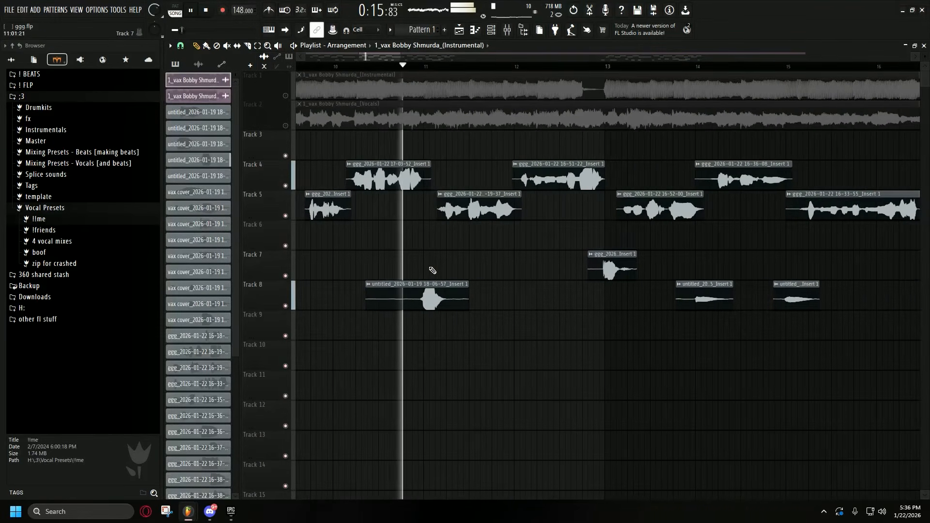
pyautogui.scroll(-3, 460, 270)
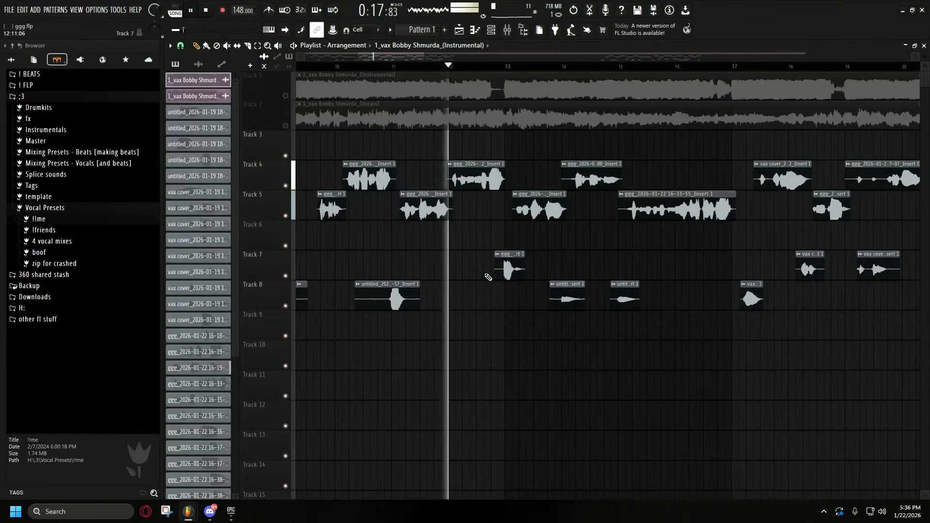
pyautogui.scroll(-1, 456, 261)
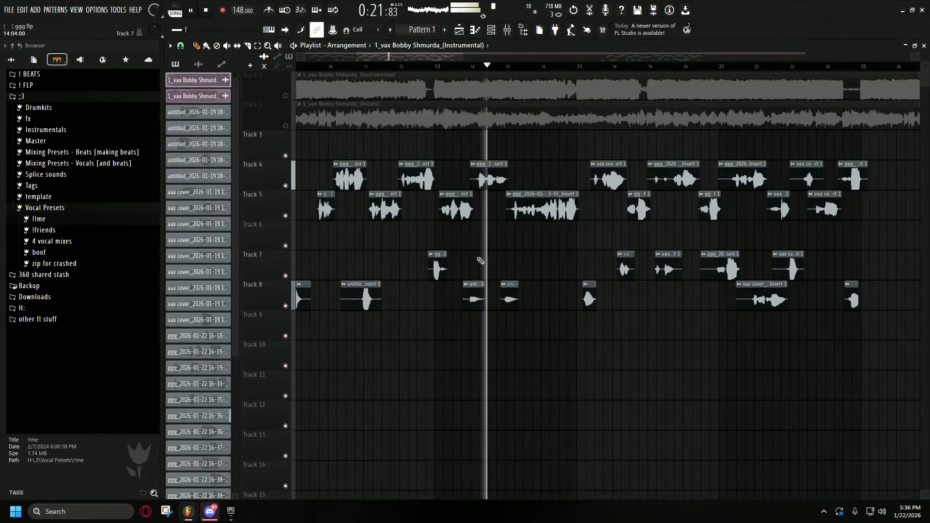
# Check the voice over project's recording, and switch back to the vocal cover project.
pyautogui.moveTo(198, 512)
pyautogui.click(338, 464)
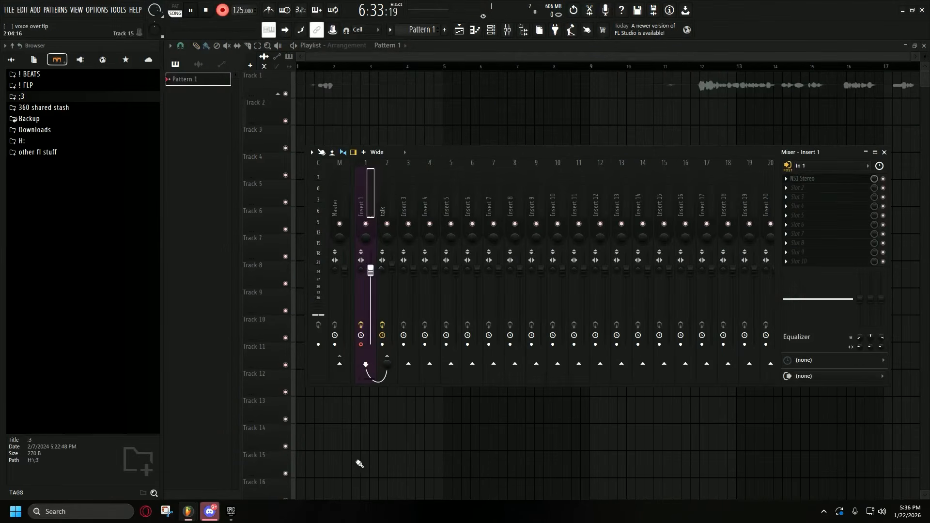
pyautogui.hotkey('alt', 'Tab')
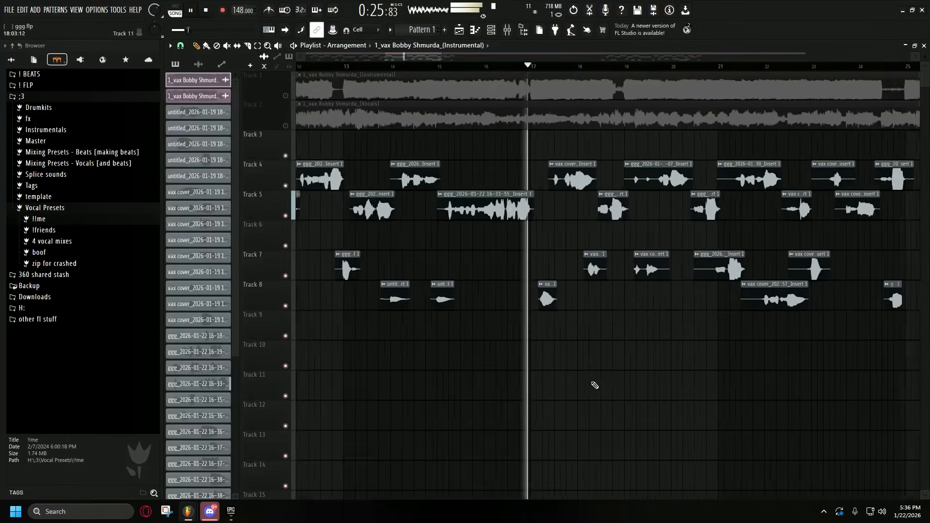
# Listen to the processed vocal layers through the end of the first verse at bar 24, and stop playback.
pyautogui.scroll(-3, 434, 349)
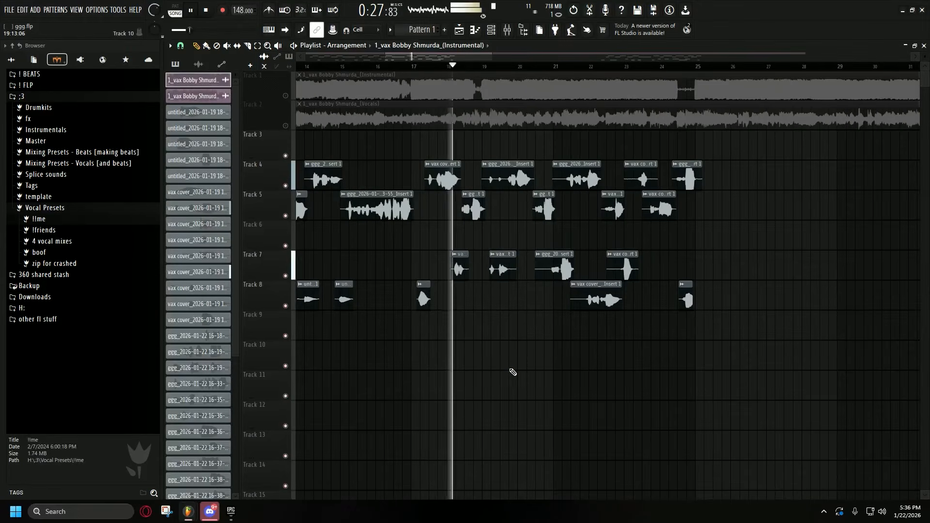
pyautogui.scroll(-2, 489, 367)
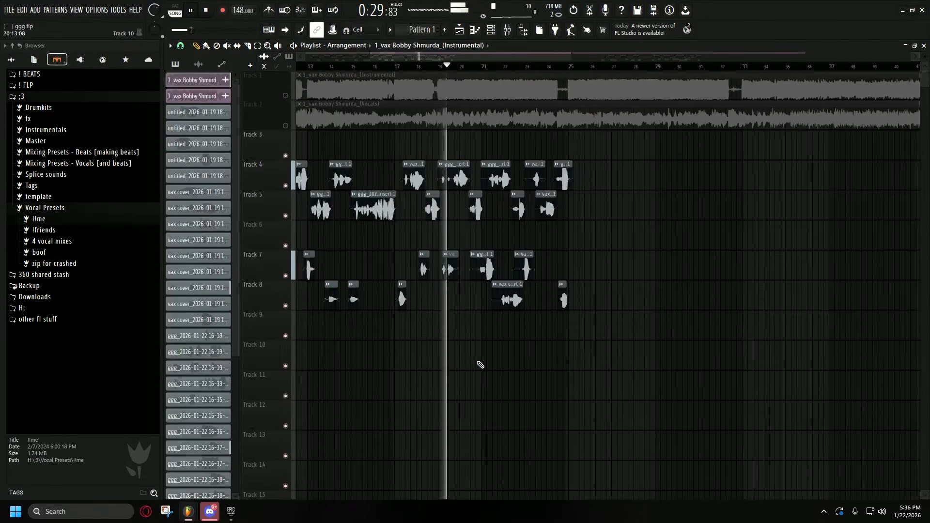
pyautogui.scroll(3, 485, 367)
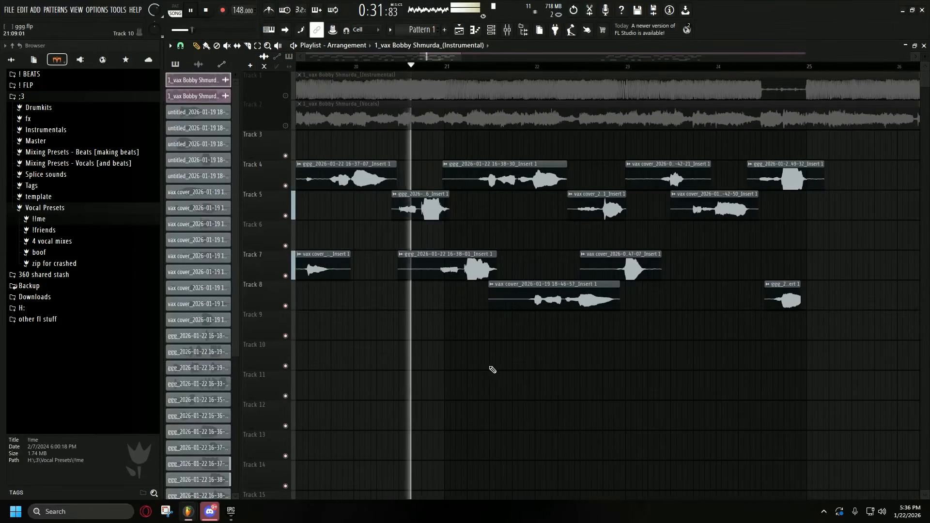
pyautogui.scroll(1, 484, 233)
pyautogui.scroll(2, 529, 333)
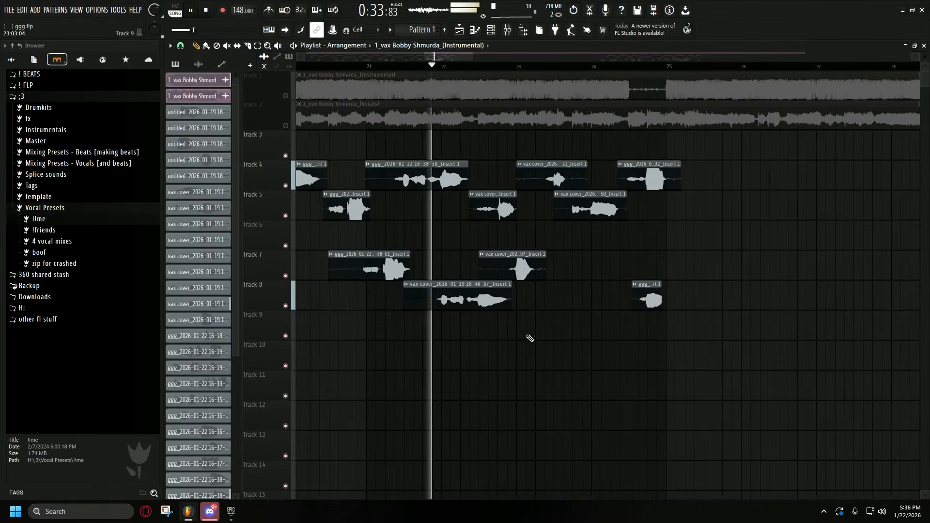
pyautogui.scroll(-5, 554, 356)
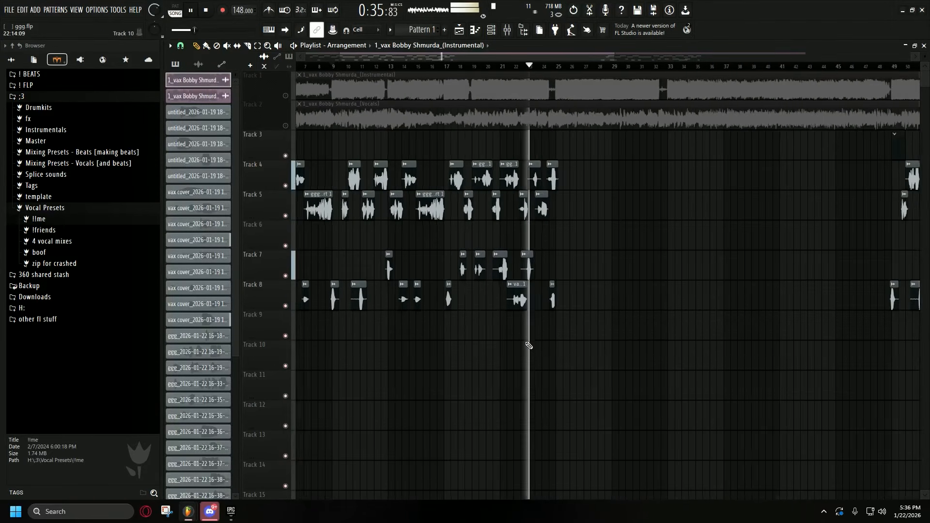
pyautogui.scroll(5, 558, 358)
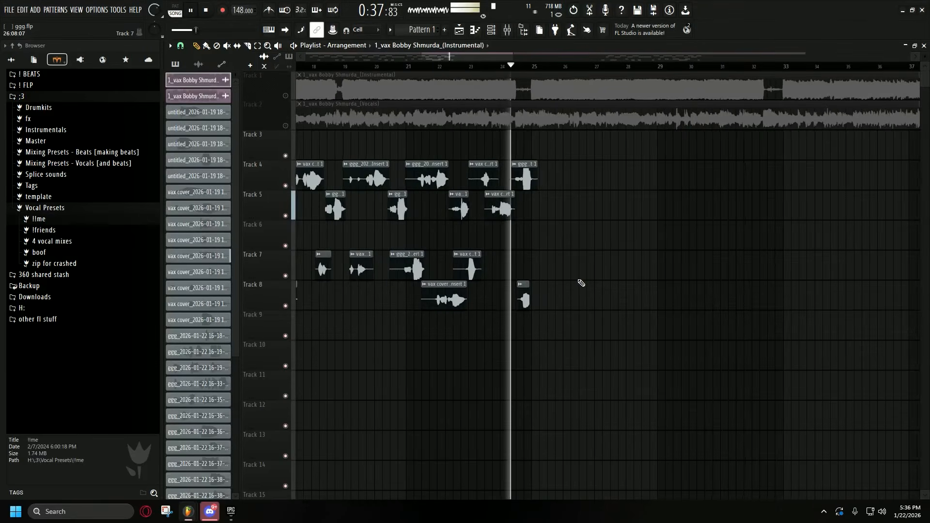
pyautogui.scroll(-3, 586, 269)
pyautogui.press('space')
# Unmute the instrumental on Track 1 and bring up the mixer.
pyautogui.scroll(-4, 615, 293)
pyautogui.press('F9')
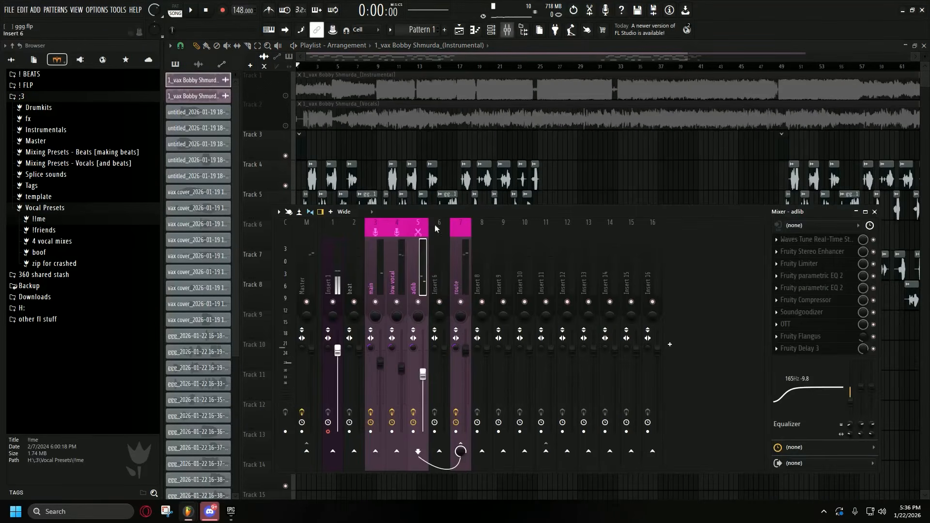
pyautogui.press('F9')
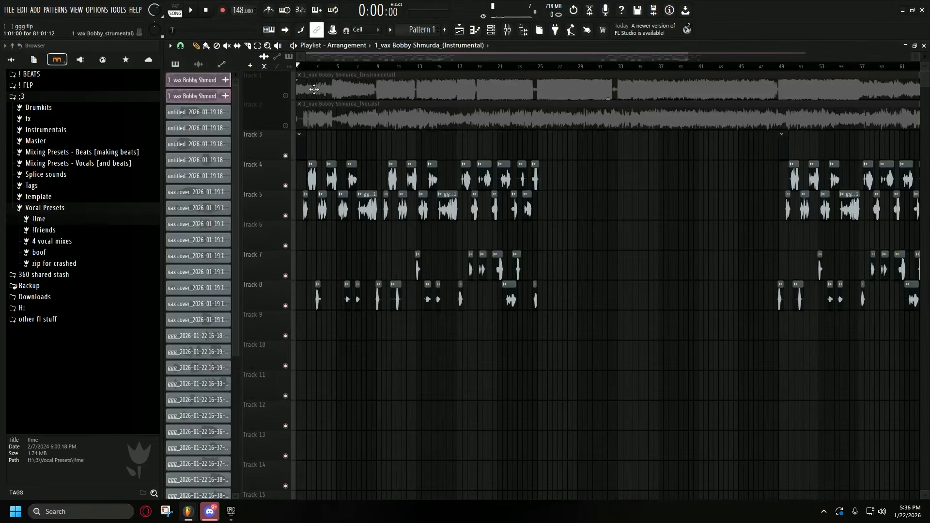
pyautogui.click(257, 77)
pyautogui.scroll(-3, 467, 54)
pyautogui.click(507, 31)
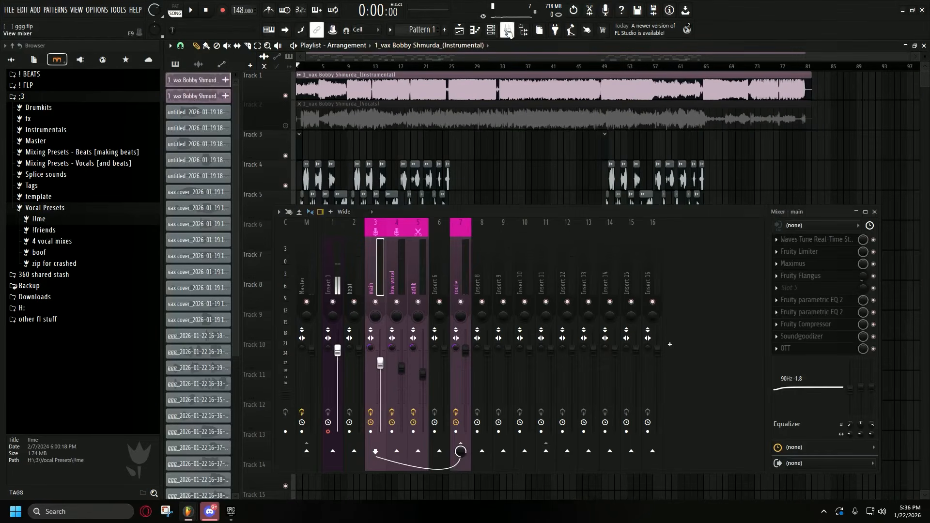
# Examine the effect chains of the main, low vocal, adlib and route mixer tracks.
pyautogui.click(388, 258)
pyautogui.press('Right')
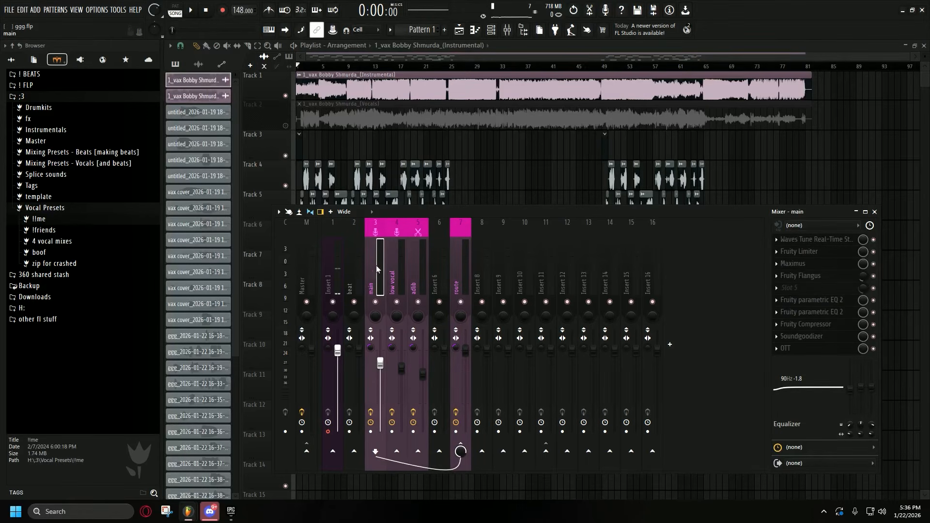
pyautogui.click(462, 269)
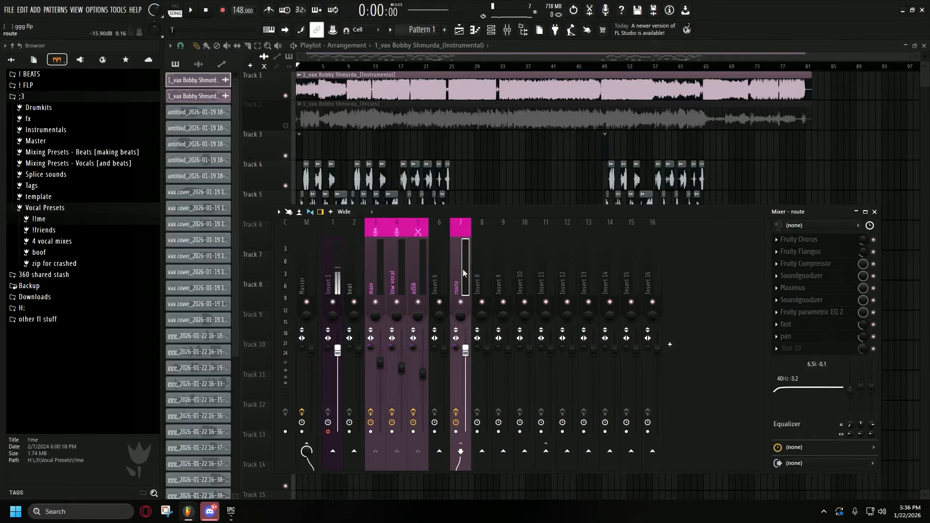
pyautogui.click(383, 272)
pyautogui.click(417, 267)
pyautogui.click(406, 264)
pyautogui.click(410, 266)
pyautogui.click(391, 260)
pyautogui.click(382, 260)
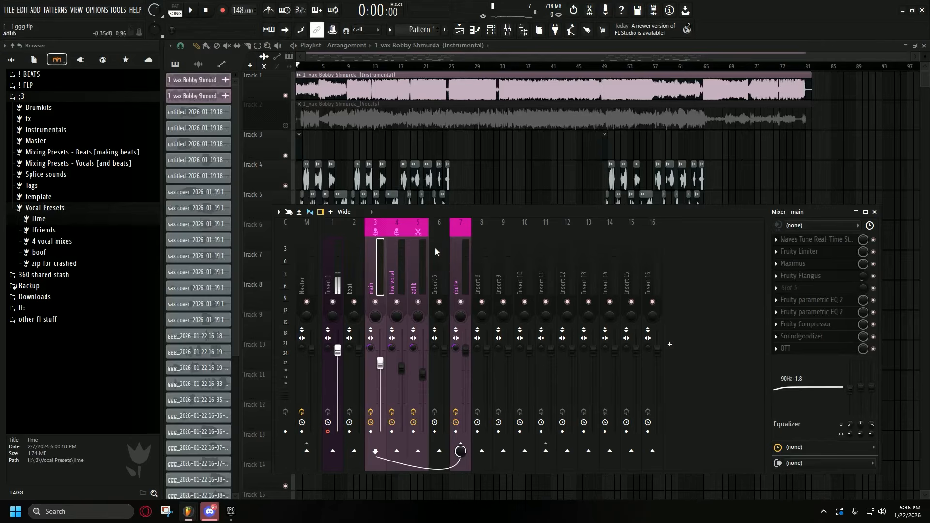
# Compare the OTT settings of the main and adlib tracks side by side, and close the adlib's OTT.
pyautogui.click(839, 350)
pyautogui.moveTo(401, 120); pyautogui.dragTo(265, 126)
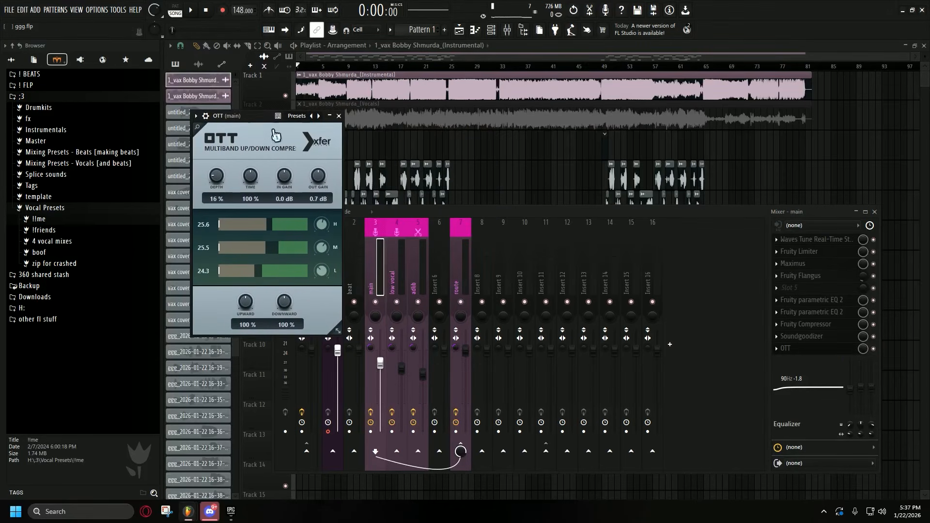
pyautogui.click(418, 260)
pyautogui.click(809, 326)
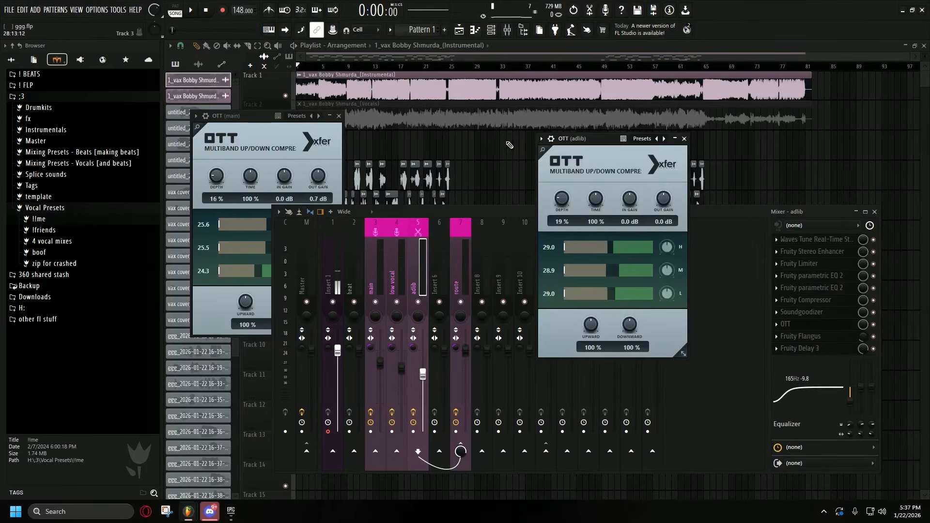
pyautogui.moveTo(569, 140); pyautogui.dragTo(438, 134)
pyautogui.click(558, 131)
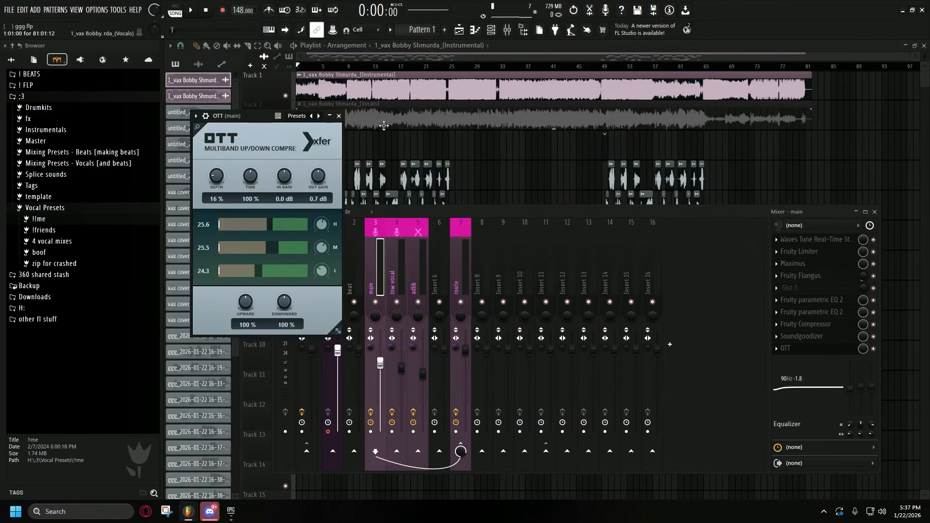
# Close the main track's OTT and hide the mixer to view the vocal clips in the playlist.
pyautogui.click(338, 116)
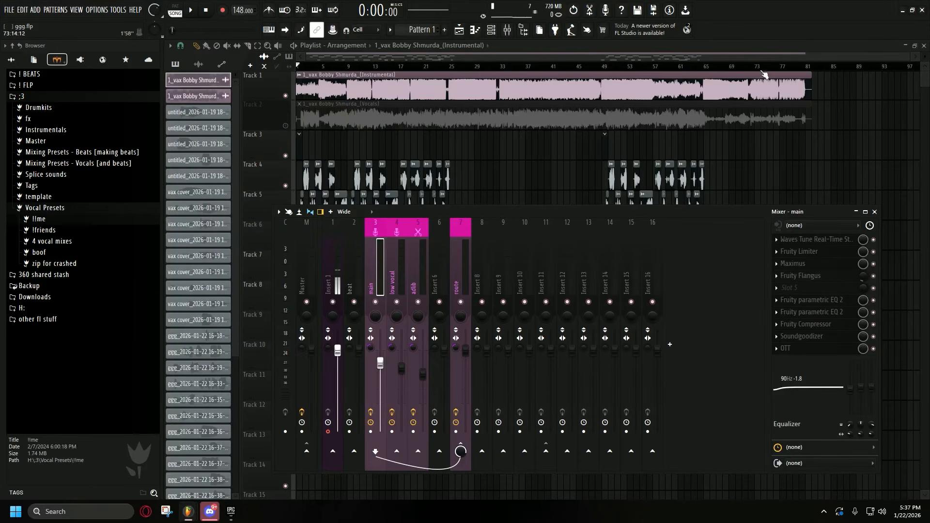
pyautogui.moveTo(909, 58); pyautogui.dragTo(720, 59)
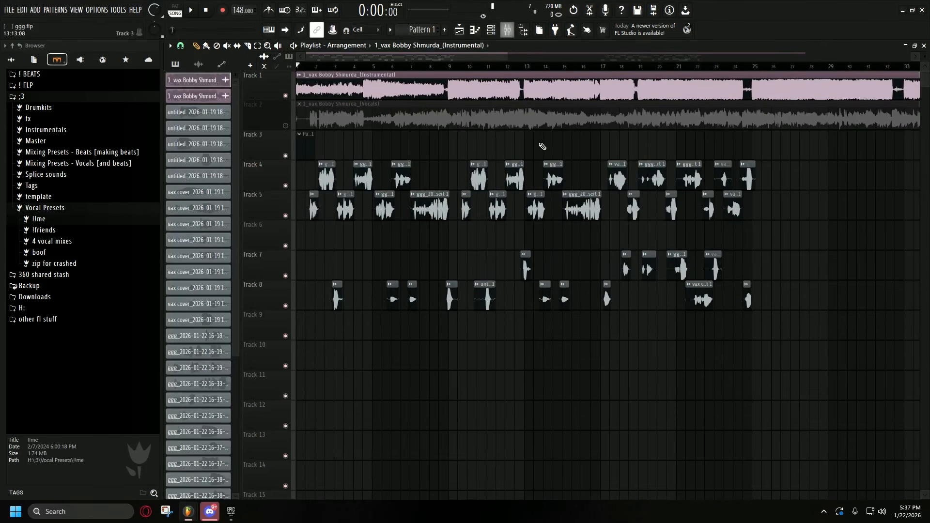
pyautogui.press('F9')
pyautogui.press('F9')
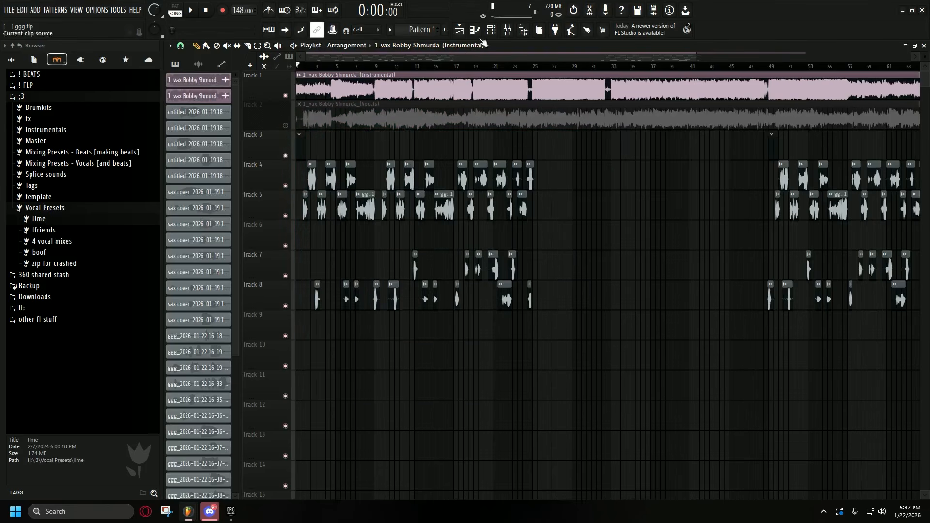
pyautogui.click(508, 30)
pyautogui.press('F9')
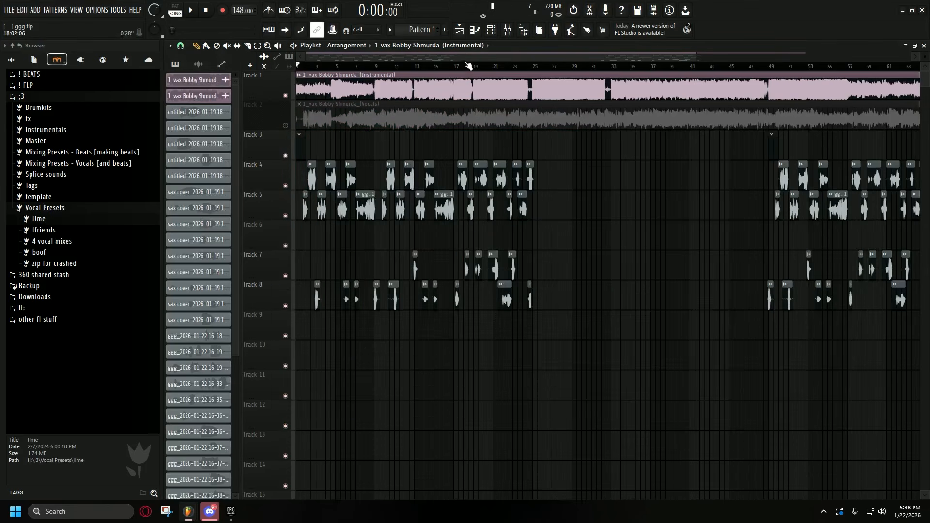
pyautogui.click(509, 31)
pyautogui.press('F9')
pyautogui.click(509, 31)
pyautogui.press('F9')
pyautogui.hscroll(2, 324, 59)
pyautogui.hscroll(-1, 323, 59)
pyautogui.click(509, 30)
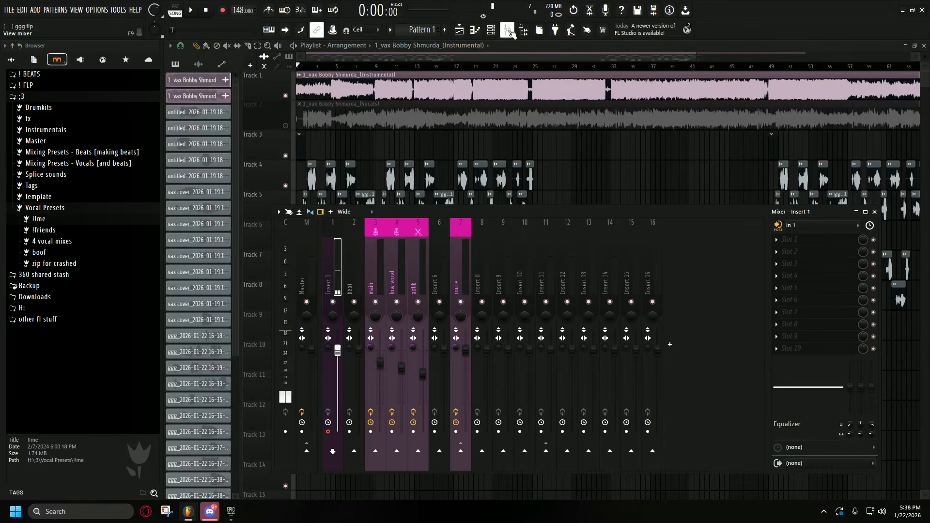
pyautogui.click(509, 31)
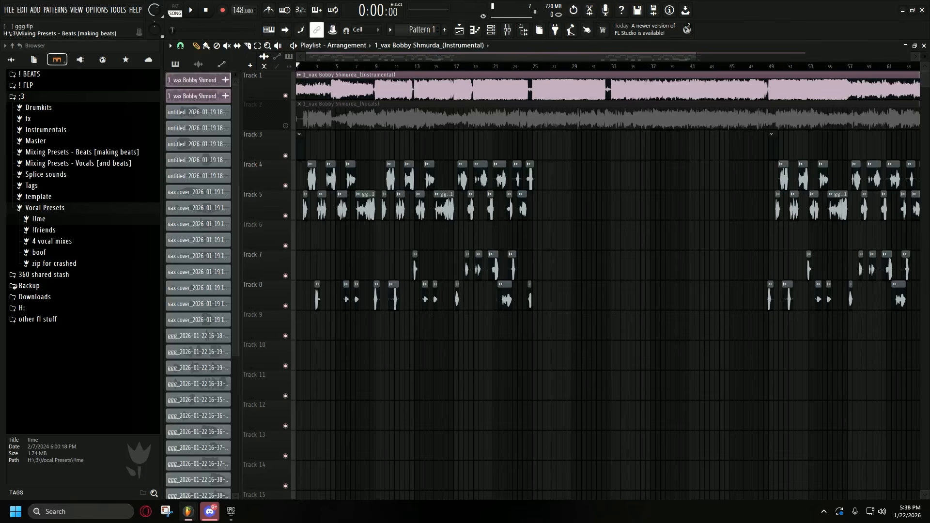